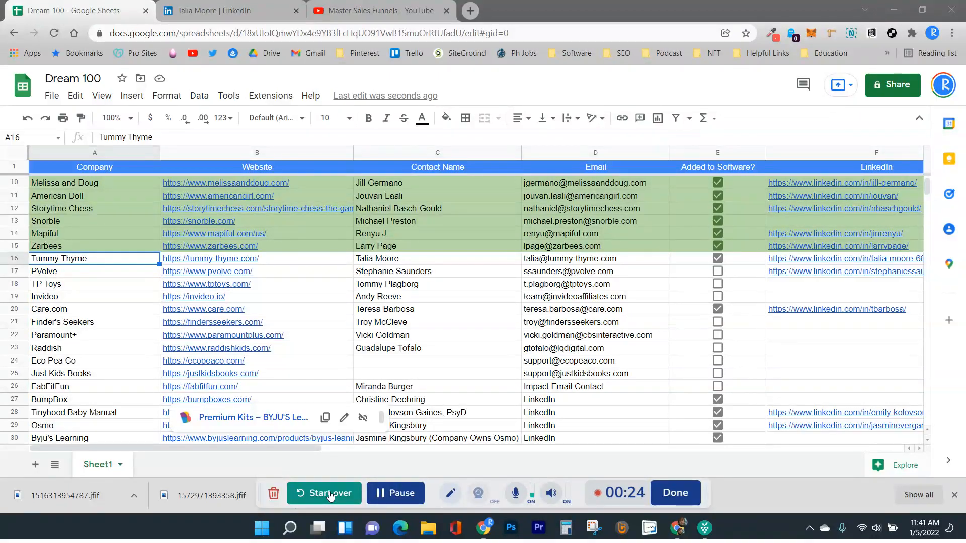
- Locate the Tummy Thyme contact in the sheet and look at the Dream 100 extension's contact list
mouse_move(275, 399)
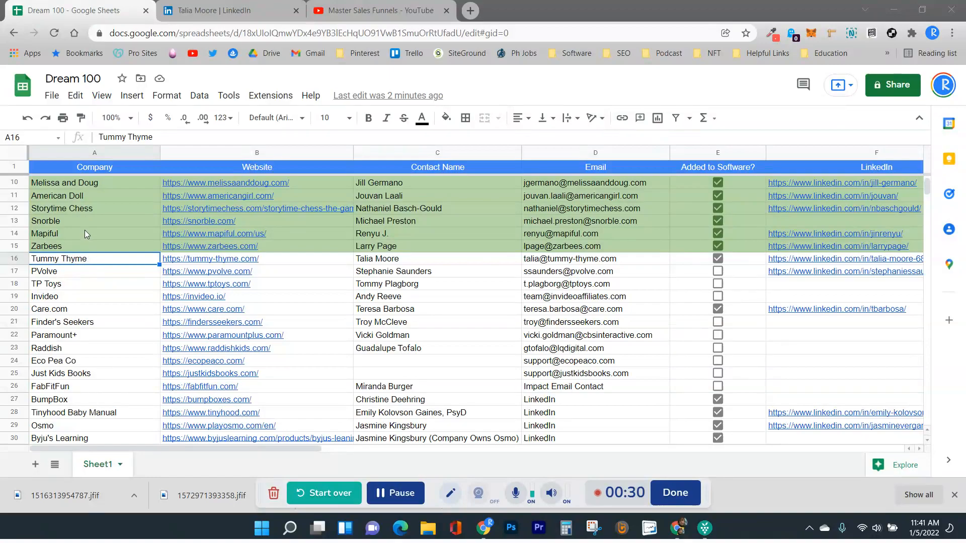
left_click_drag(76, 201, 79, 374)
left_click(103, 259)
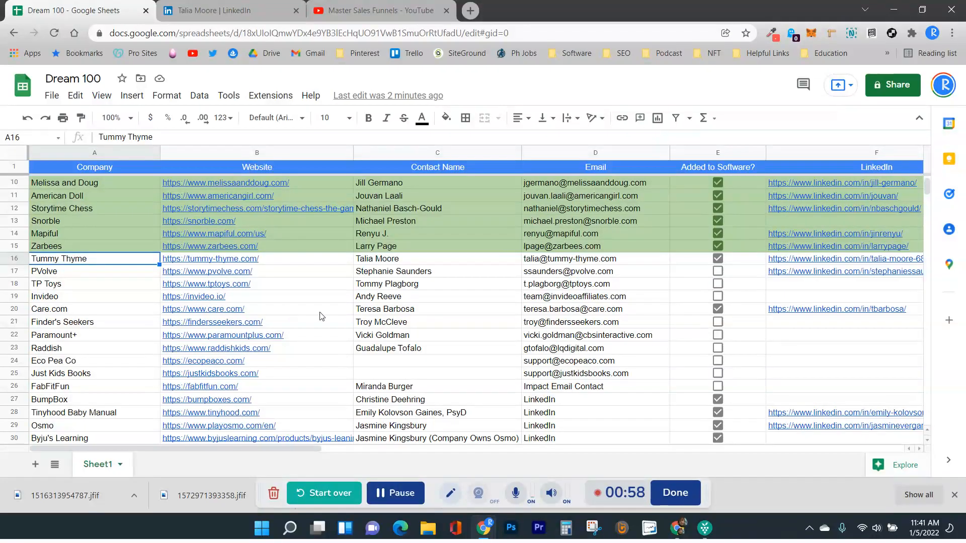
mouse_move(206, 266)
left_click(475, 262)
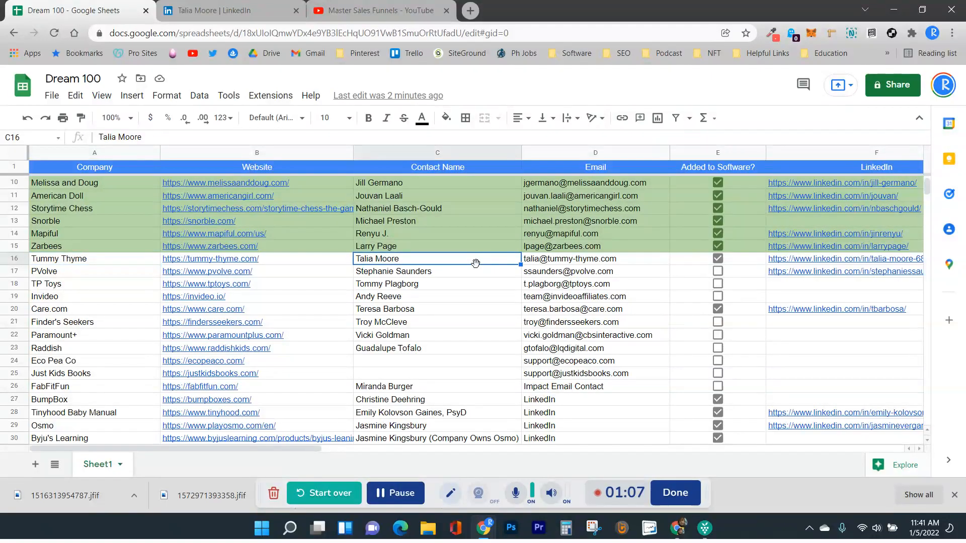
left_click(871, 34)
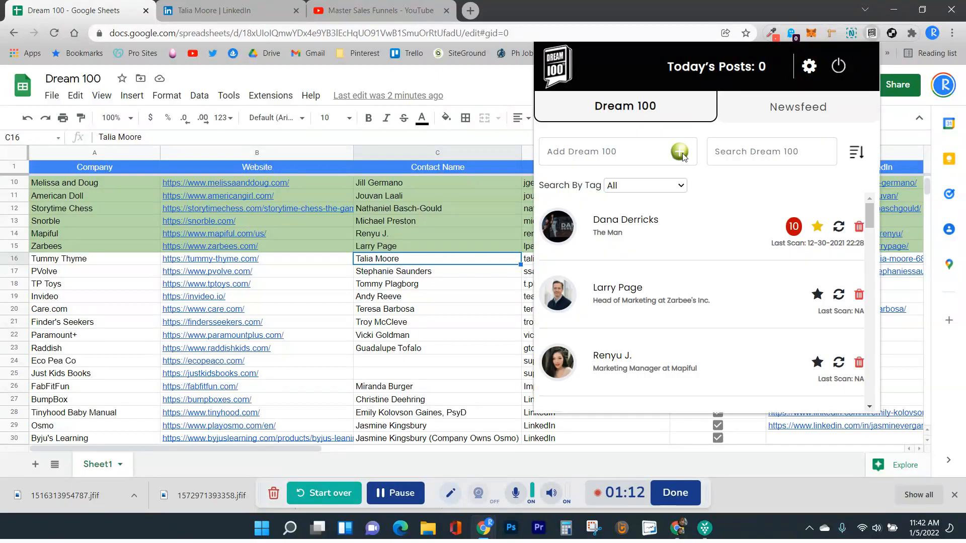
key("Escape")
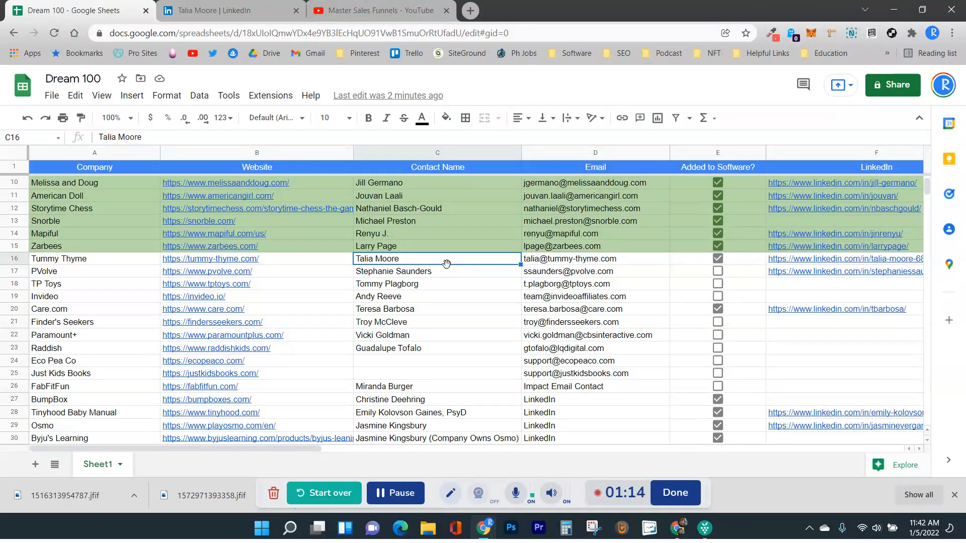
- Open the LinkedIn profile linked in the Tummy Thyme row and check the contact's founder title
mouse_move(323, 260)
mouse_move(583, 338)
left_click(819, 259)
left_click(801, 280)
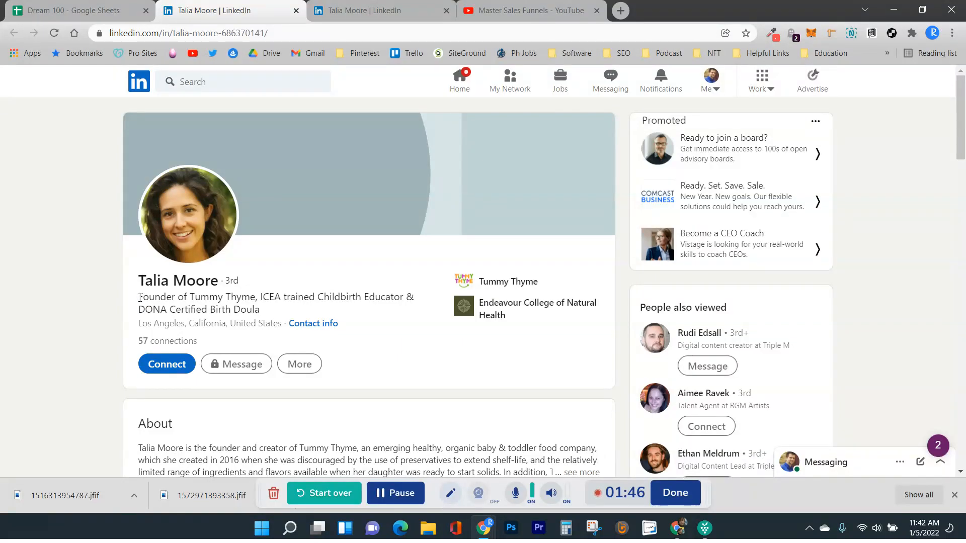
left_click_drag(140, 297, 255, 302)
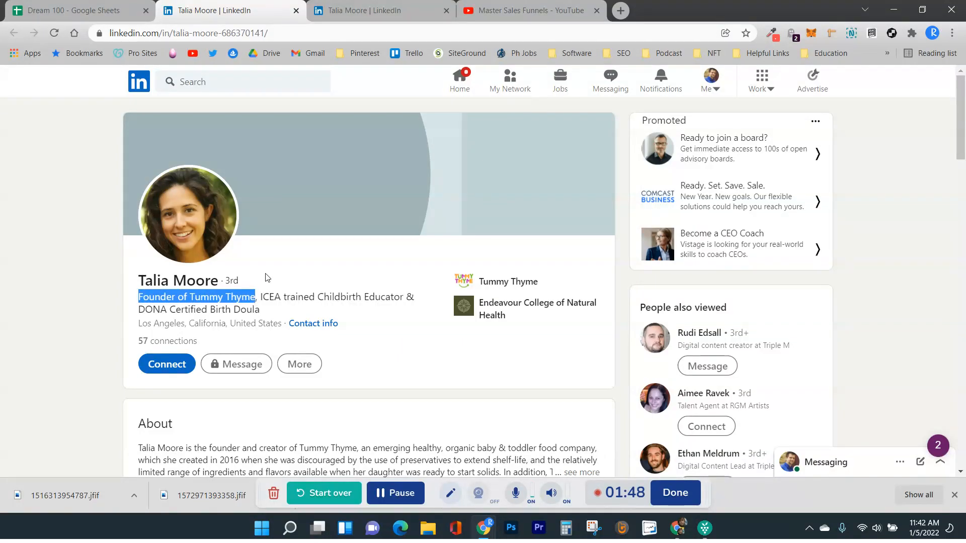
left_click(294, 278)
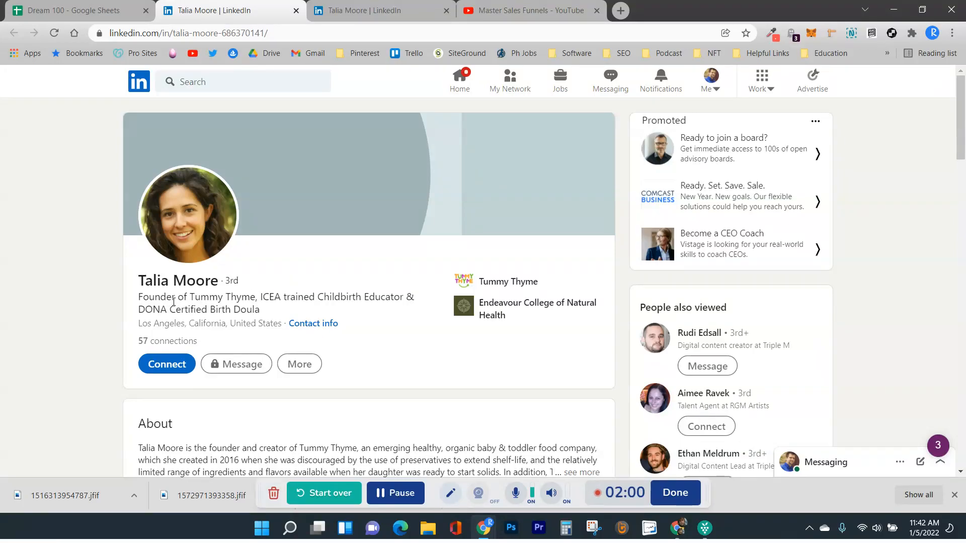
- Copy the contact's full name from the LinkedIn profile heading
triple_click(161, 282)
right_click(161, 283)
left_click(192, 296)
left_click(122, 276)
right_click(162, 211)
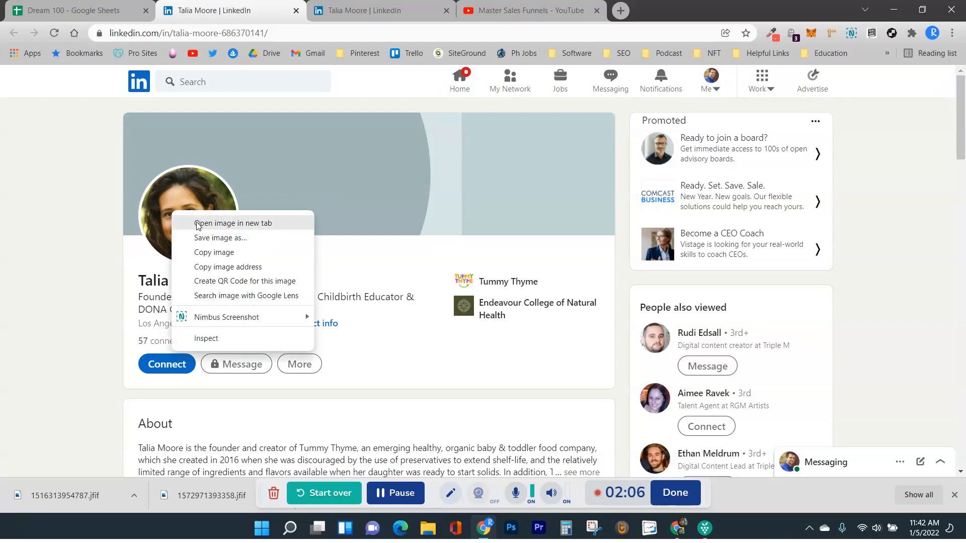
left_click(219, 238)
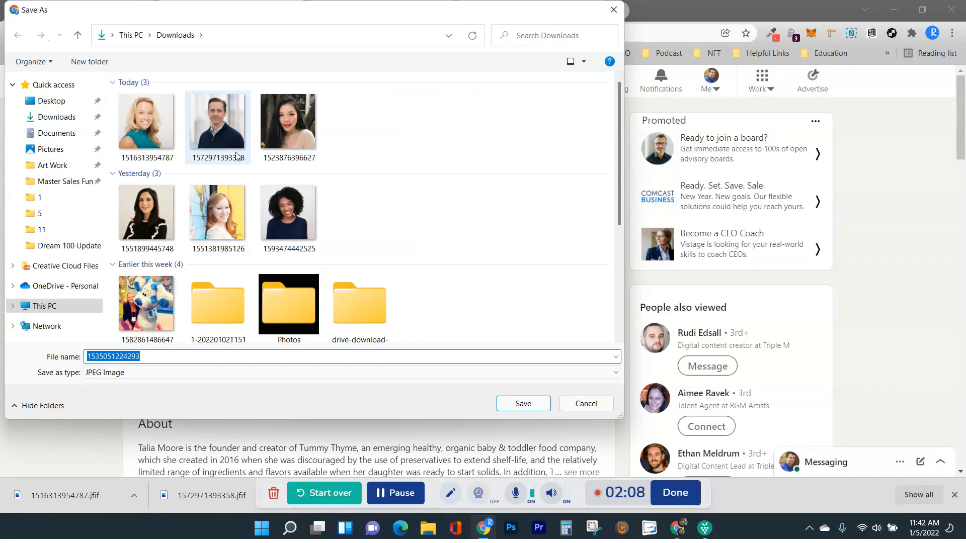
left_click(522, 409)
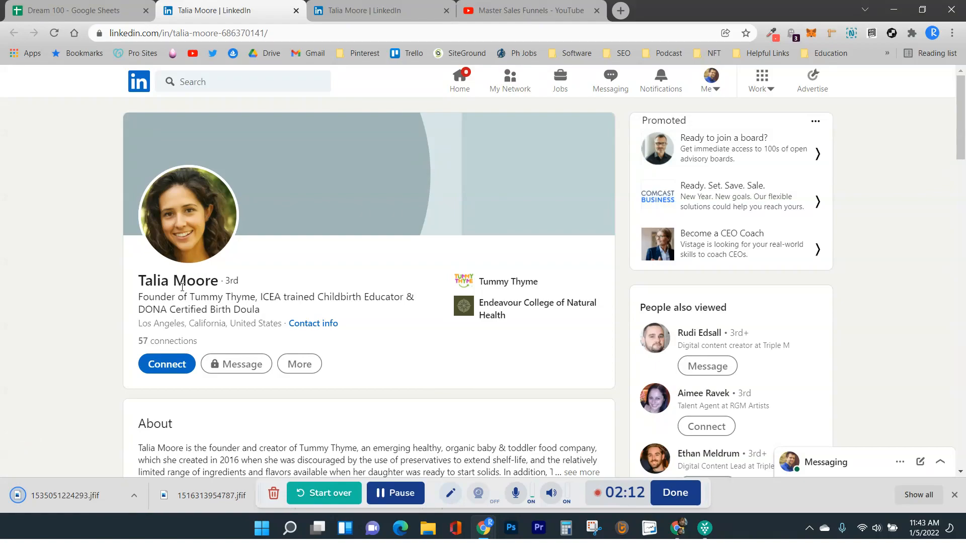
- Copy the contact's name from the LinkedIn profile and start adding a new contact in the Dream 100 extension
triple_click(189, 277)
right_click(189, 281)
left_click(221, 294)
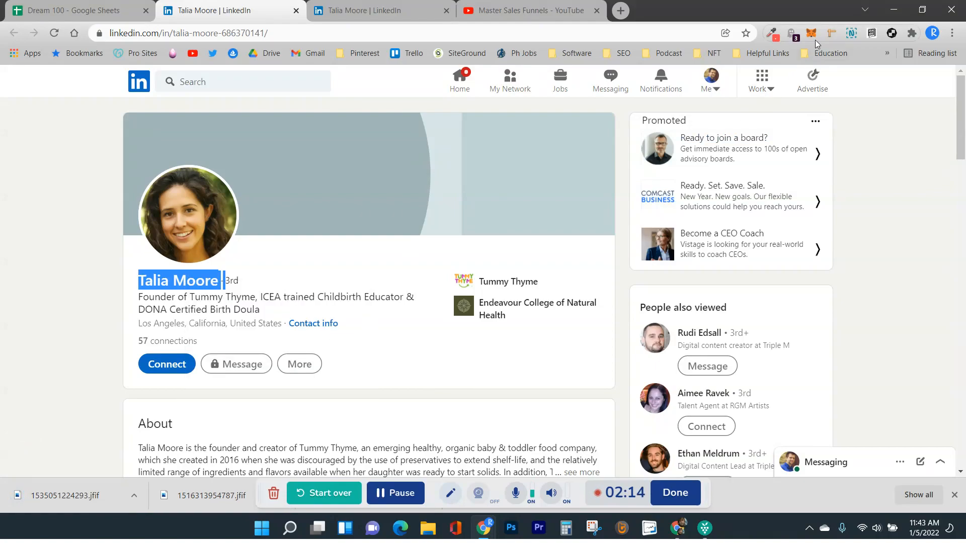
left_click(872, 33)
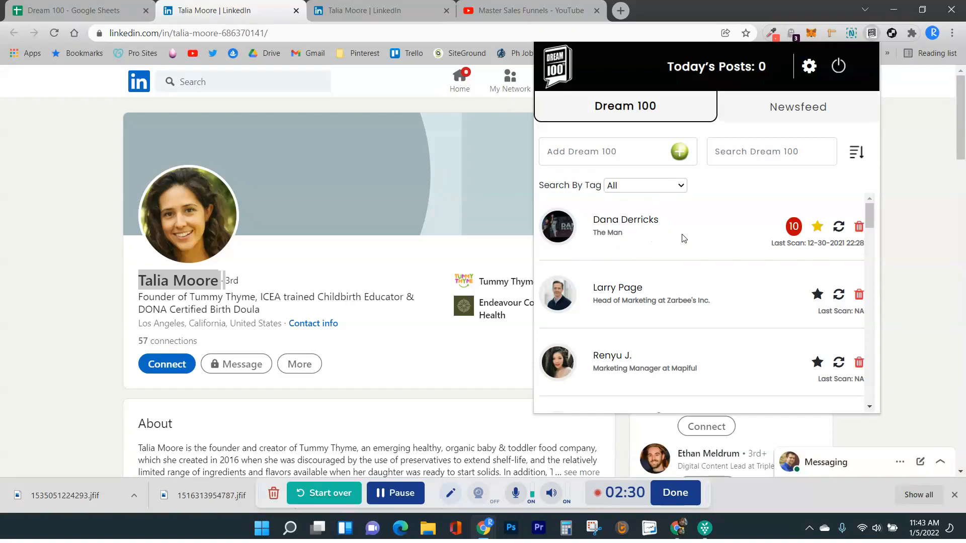
left_click(679, 152)
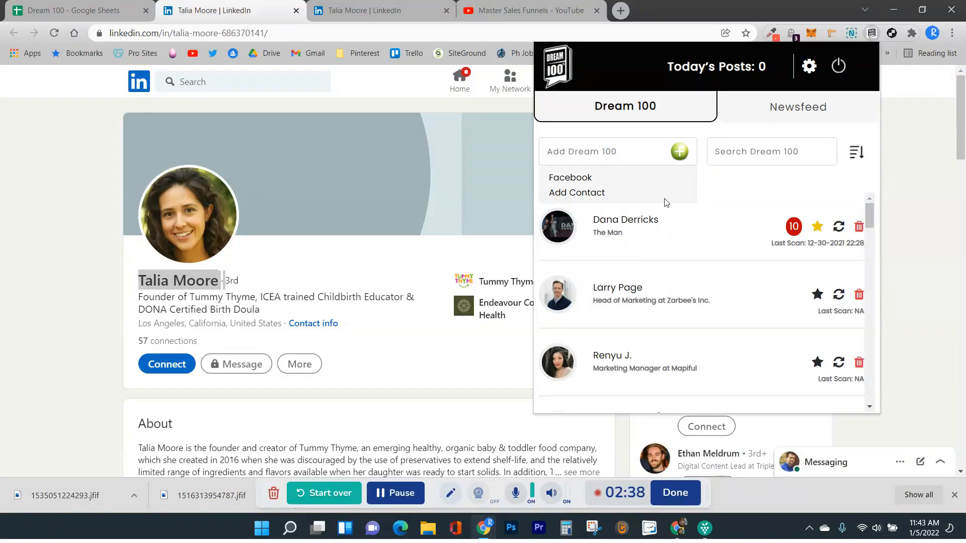
left_click(619, 194)
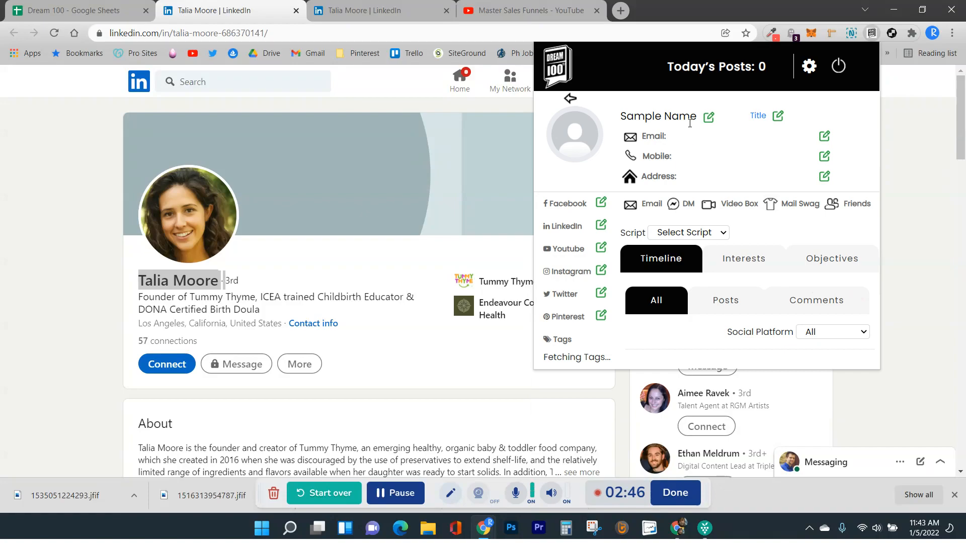
- Replace the new contact's sample name with the copied full name
left_click(707, 118)
left_click(672, 215)
key("ctrl+a")
key("ctrl+v")
left_click(711, 251)
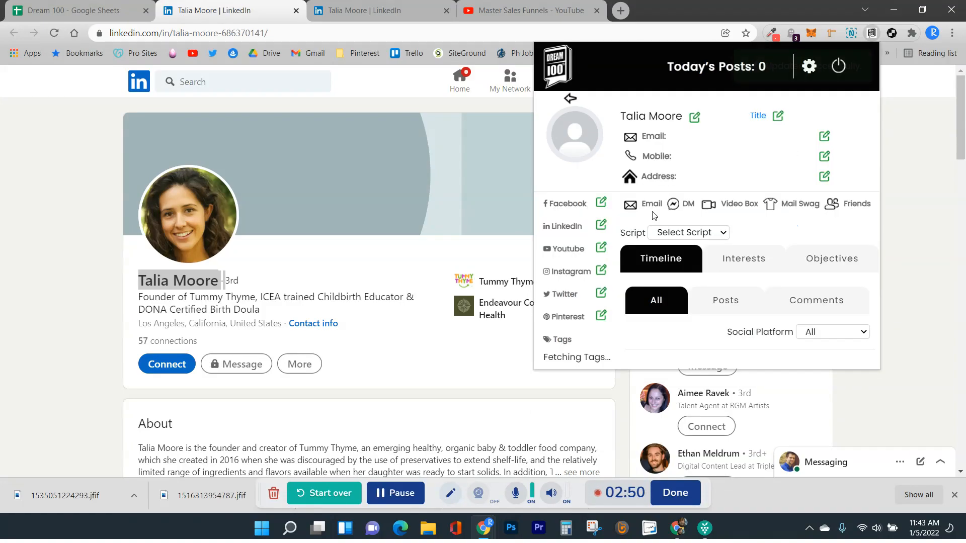
left_click(594, 143)
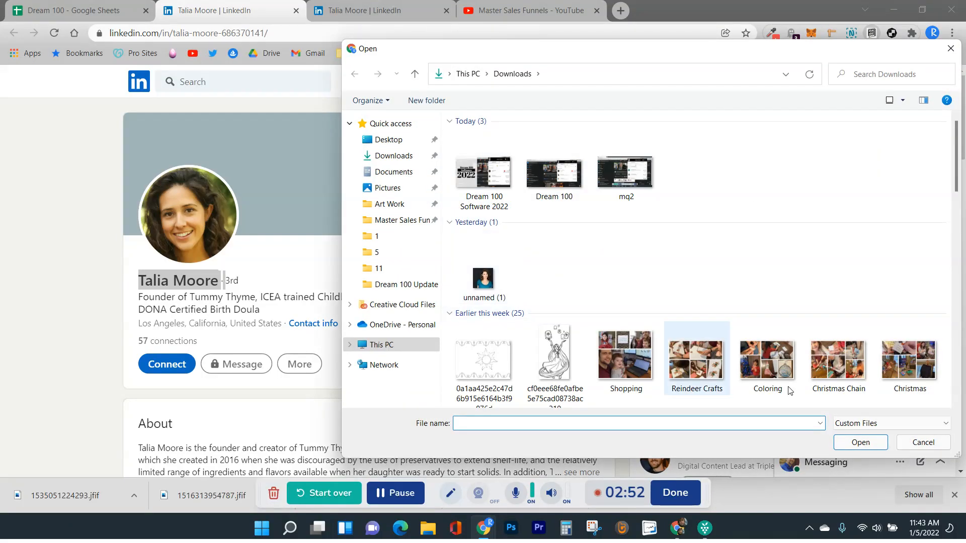
left_click(853, 423)
left_click(853, 446)
left_click(482, 161)
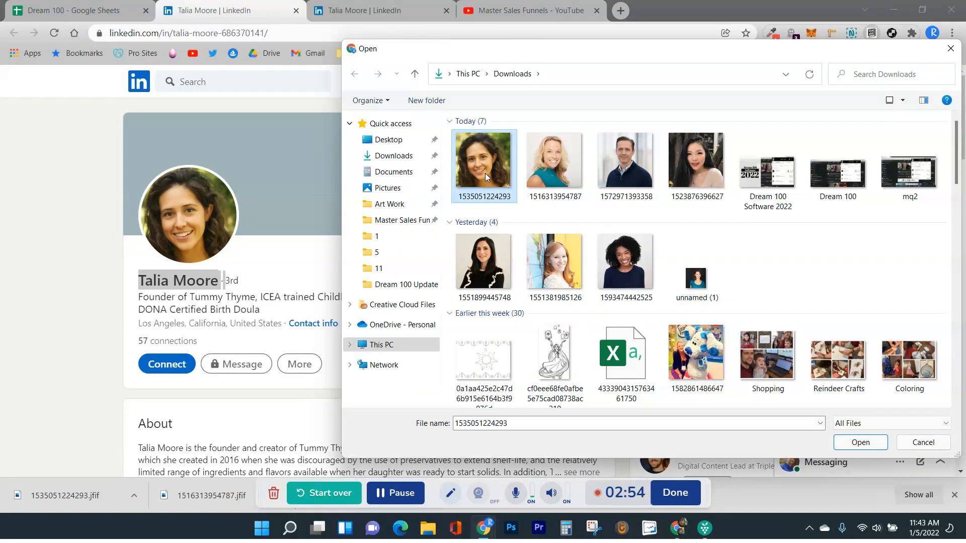
left_click(850, 444)
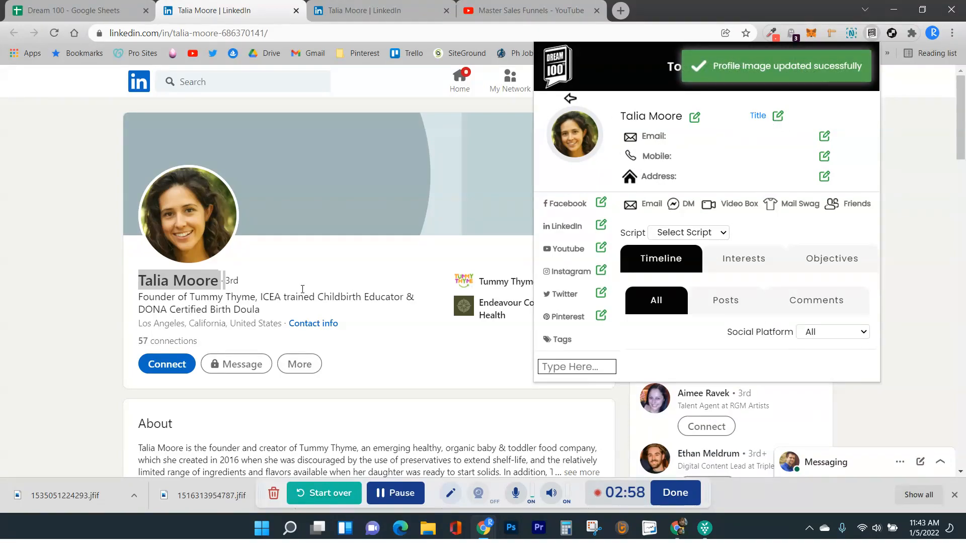
- Tag the contact with MB AFF PARTNER and return to the Dream 100 contact list
left_click(566, 365)
type("MB")
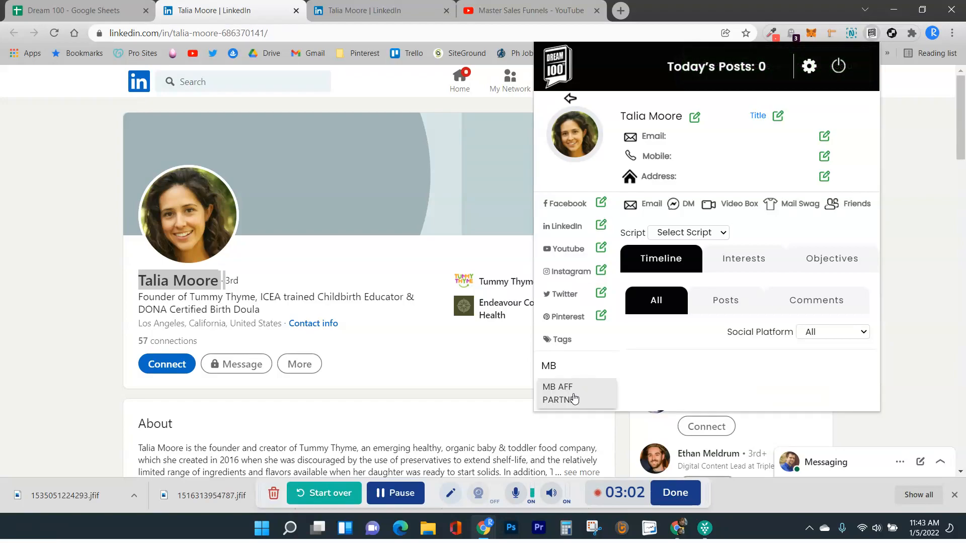
left_click(577, 395)
left_click(682, 369)
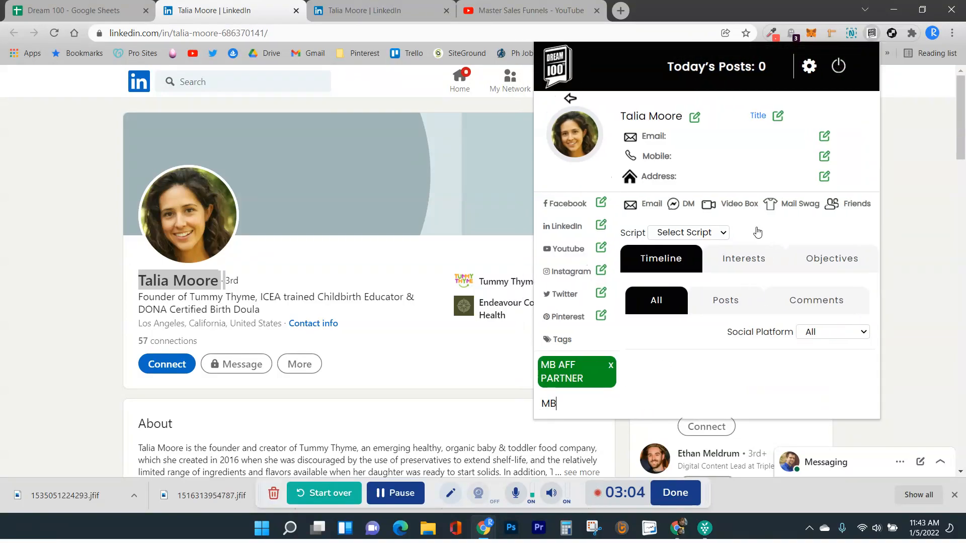
left_click(569, 100)
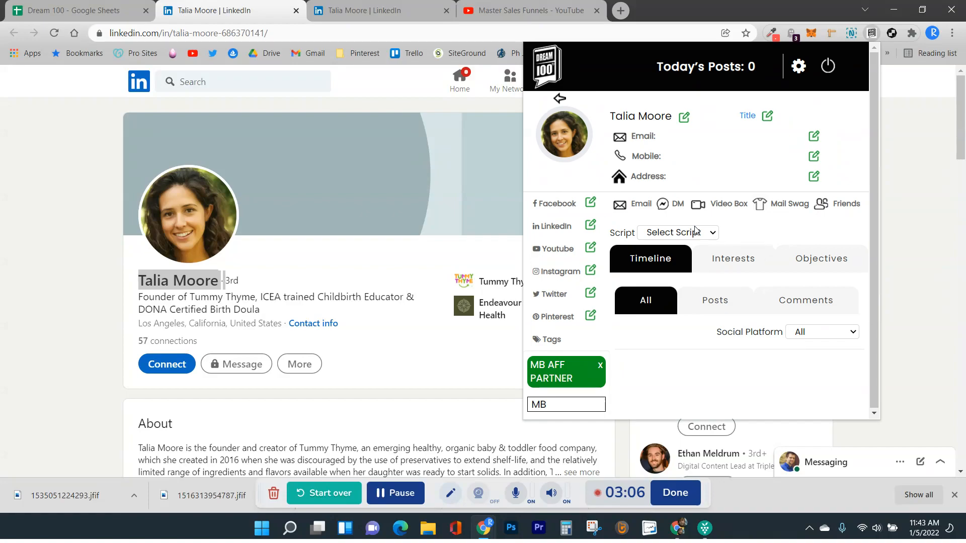
left_click(559, 99)
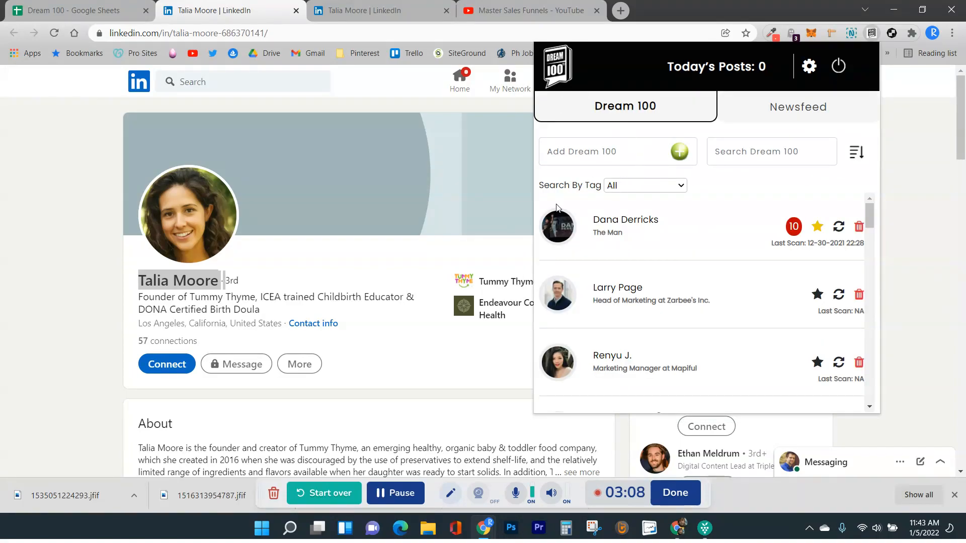
- Filter the Dream 100 contacts by the MB AFF PARTNER tag and open the new contact's record
left_click(624, 187)
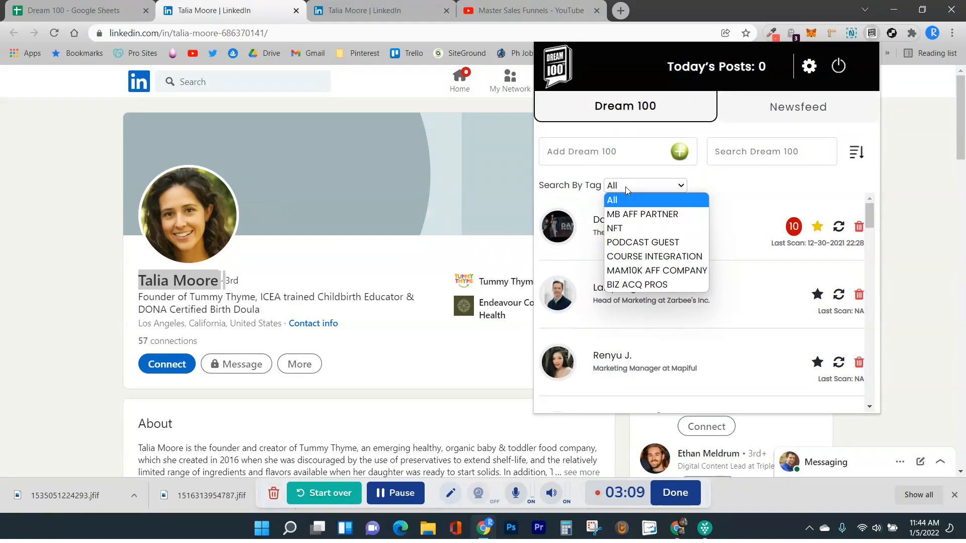
left_click(636, 215)
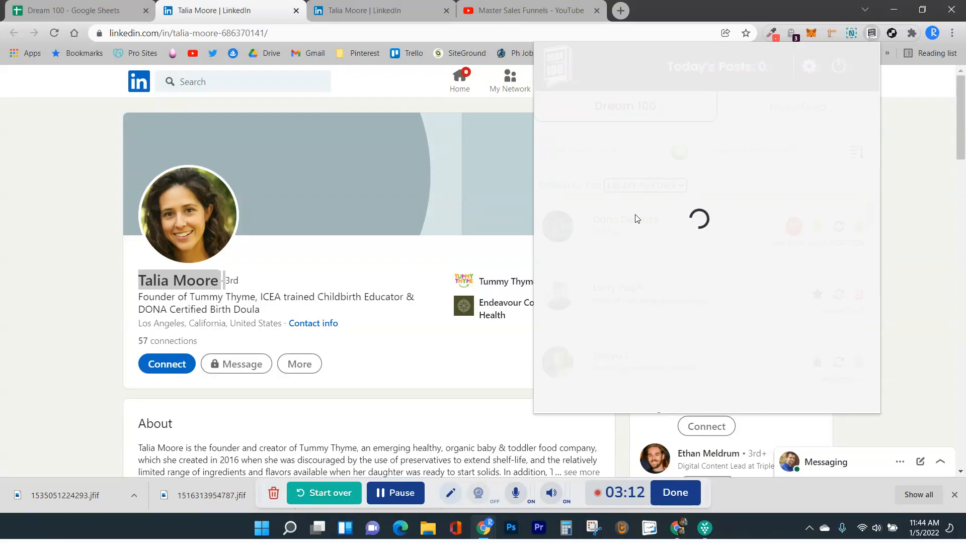
left_click(619, 230)
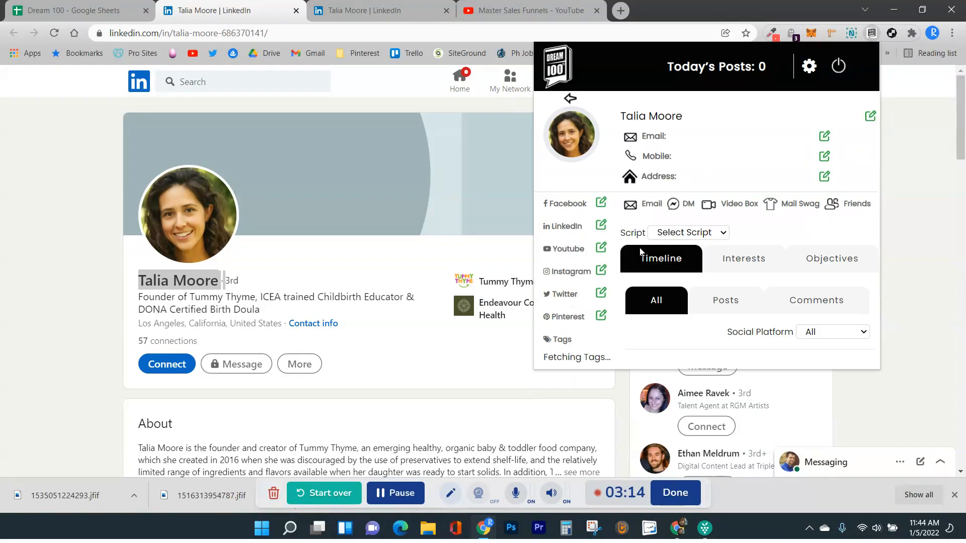
- Copy the title "Founder of Tummy Thyme" from the LinkedIn profile headline
left_click(175, 302)
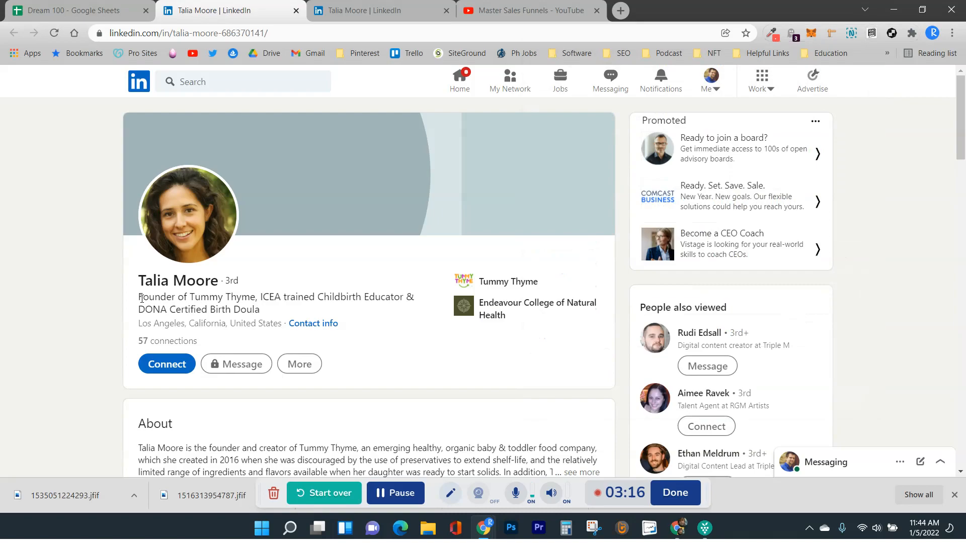
left_click_drag(140, 298, 241, 302)
right_click(241, 302)
left_click(270, 309)
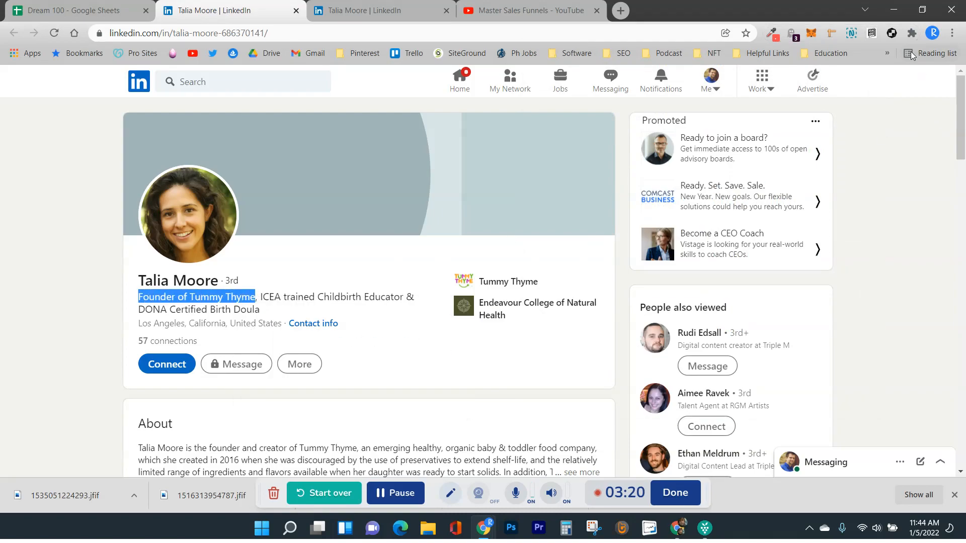
- Reopen the new contact's record in the Dream 100 extension and set the title to "Founder of Tummy Thyme"
left_click(870, 33)
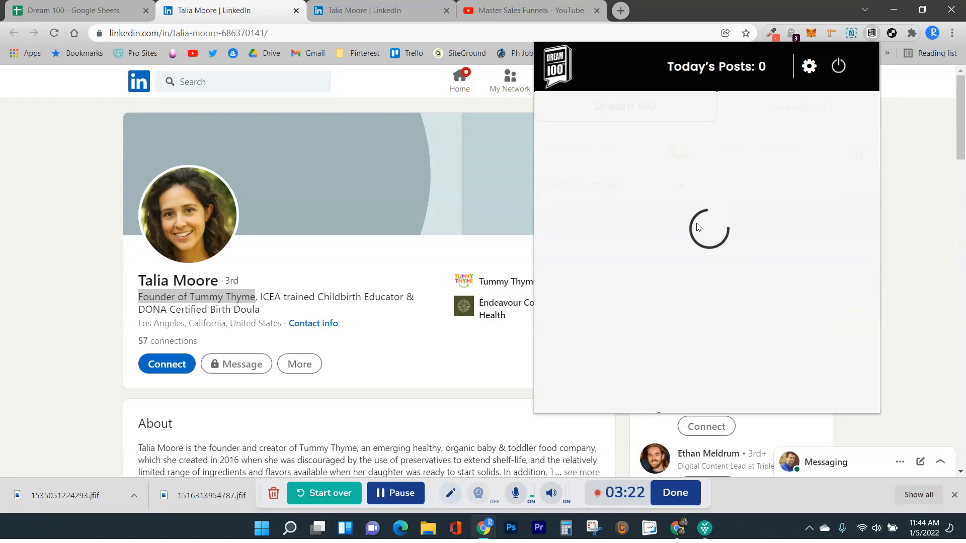
left_click(621, 291)
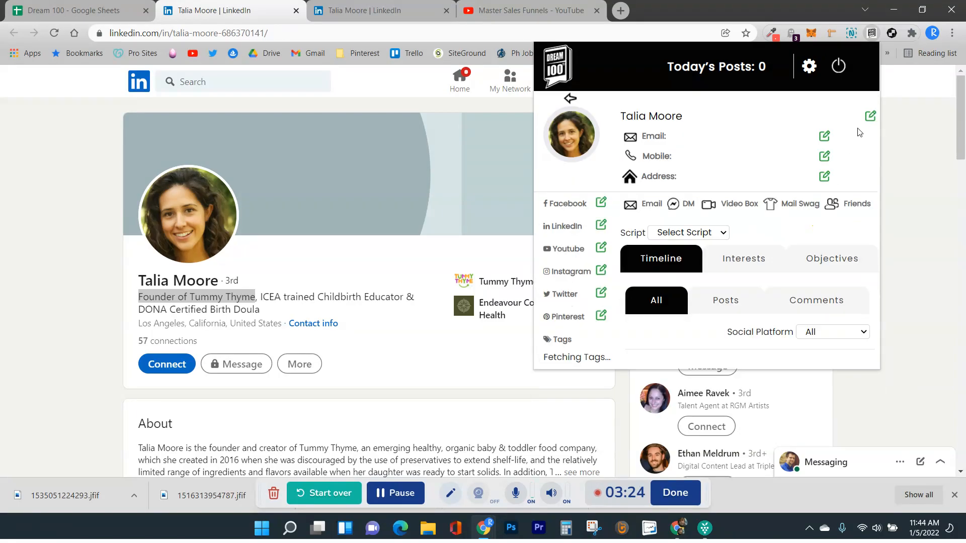
left_click(870, 117)
left_click(693, 215)
key("ctrl+v")
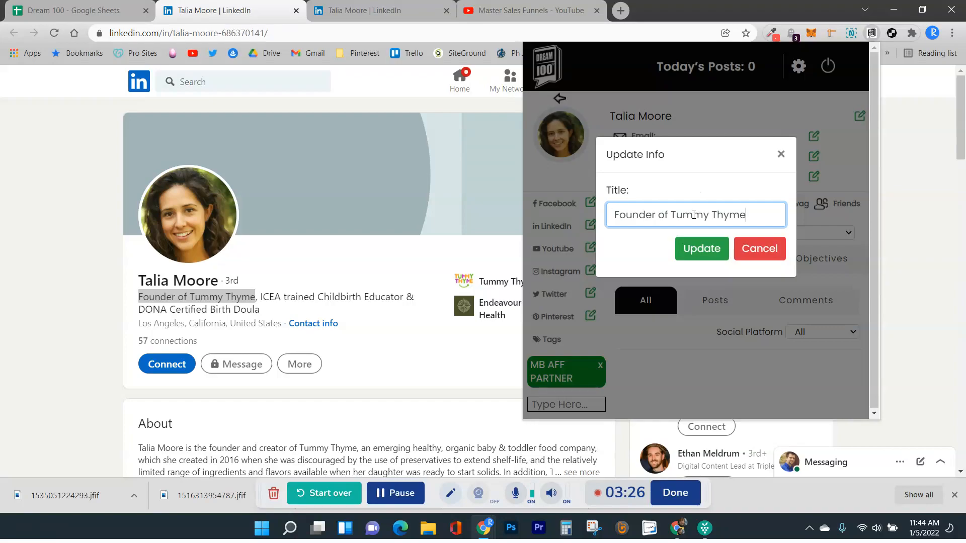
left_click(691, 251)
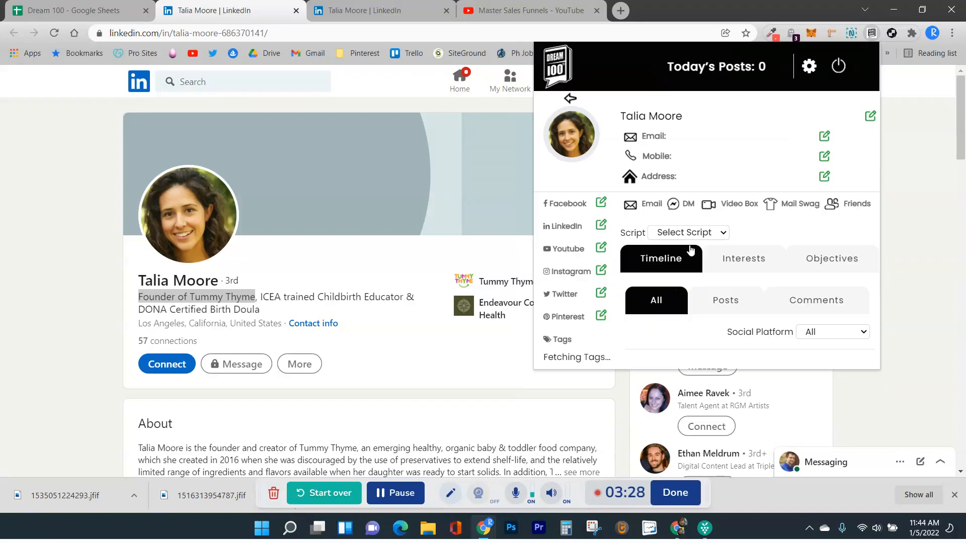
- Copy the LinkedIn profile's URL and reopen the Tummy Thyme founder's record in the Dream 100 extension
left_click(213, 33)
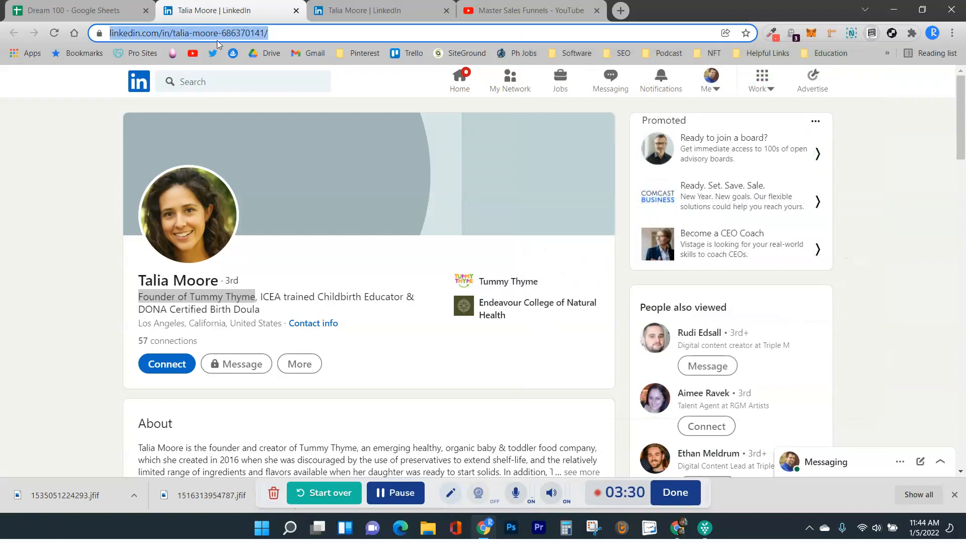
left_click(872, 33)
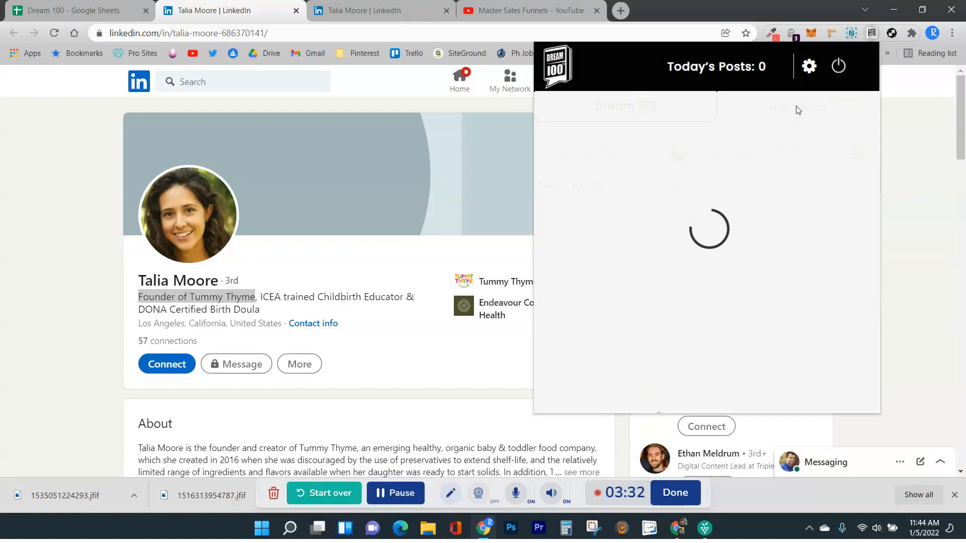
left_click(649, 293)
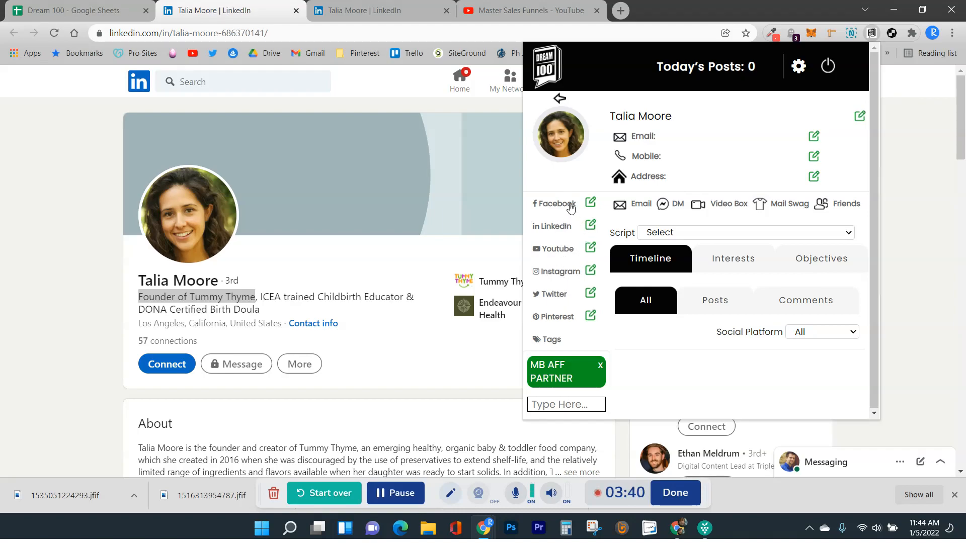
- Look through the record's Interests and Timeline sections, including the posts and comments views
left_click(725, 260)
left_click(665, 268)
left_click(724, 307)
left_click(794, 302)
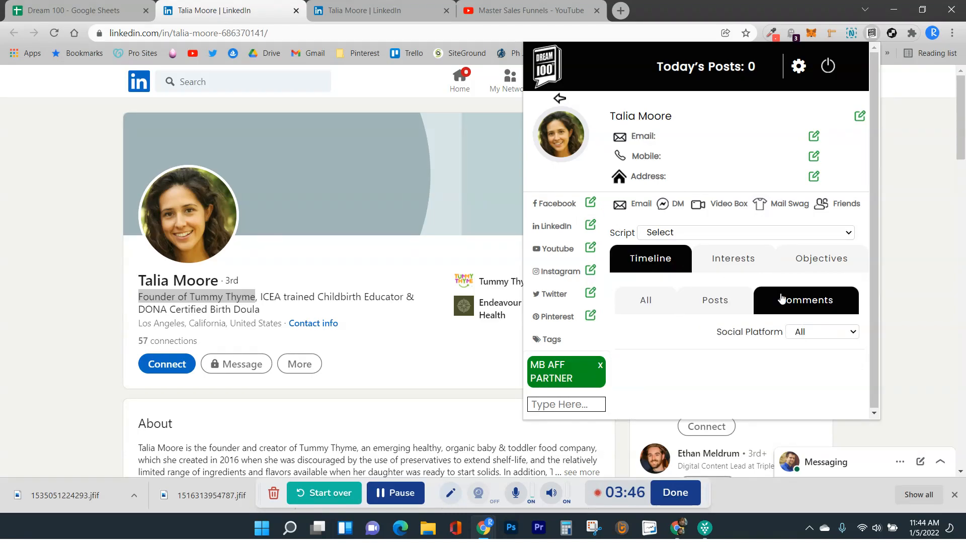
left_click(714, 260)
left_click(653, 257)
- Set the contact's LinkedIn link to the copied profile URL, test the link and close the page it opens
left_click(589, 226)
key("ctrl+v")
left_click(680, 249)
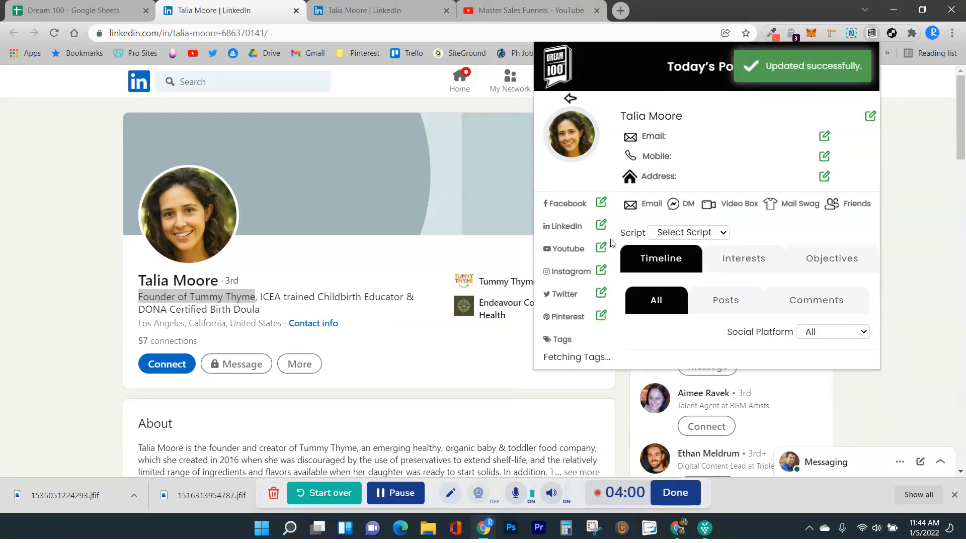
left_click(558, 226)
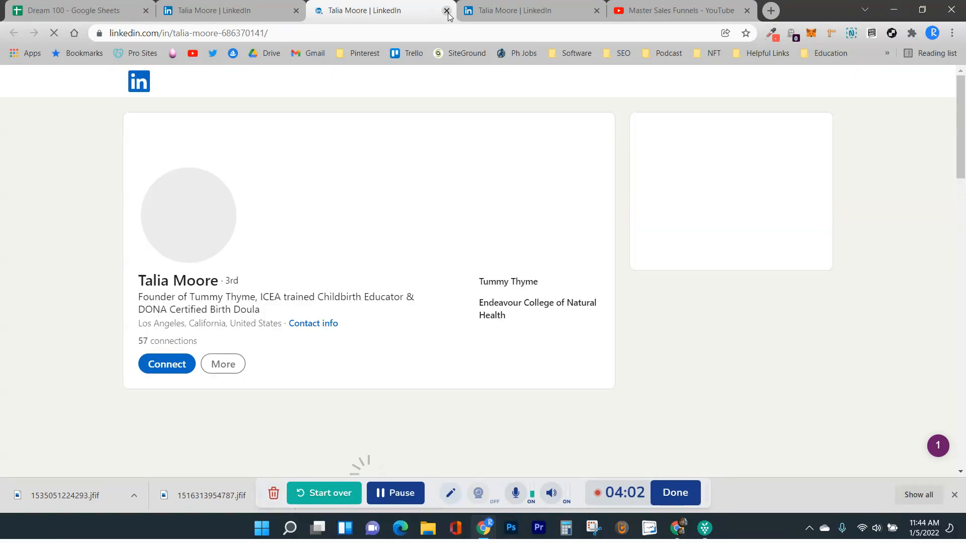
left_click(446, 10)
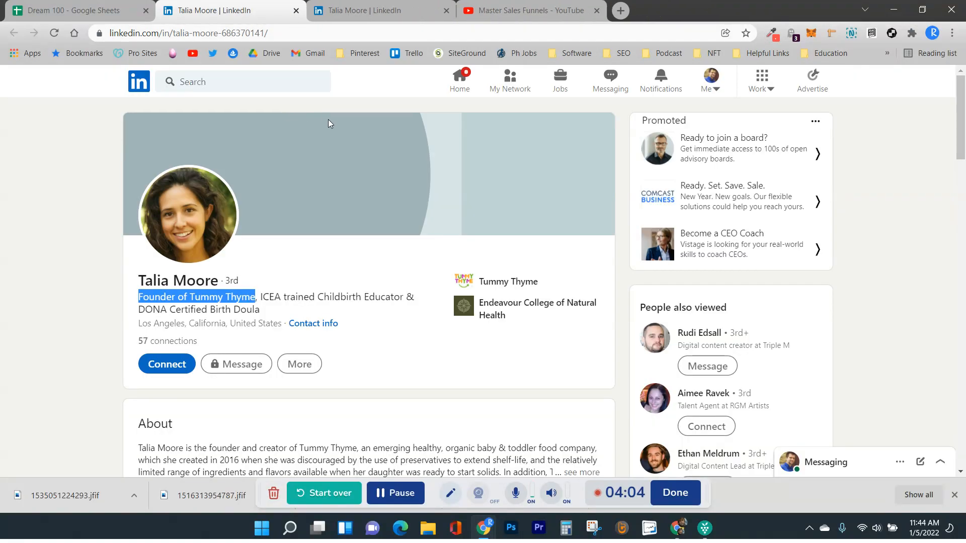
- Start a connection invitation with a personal note from the contact's LinkedIn profile
left_click(873, 179)
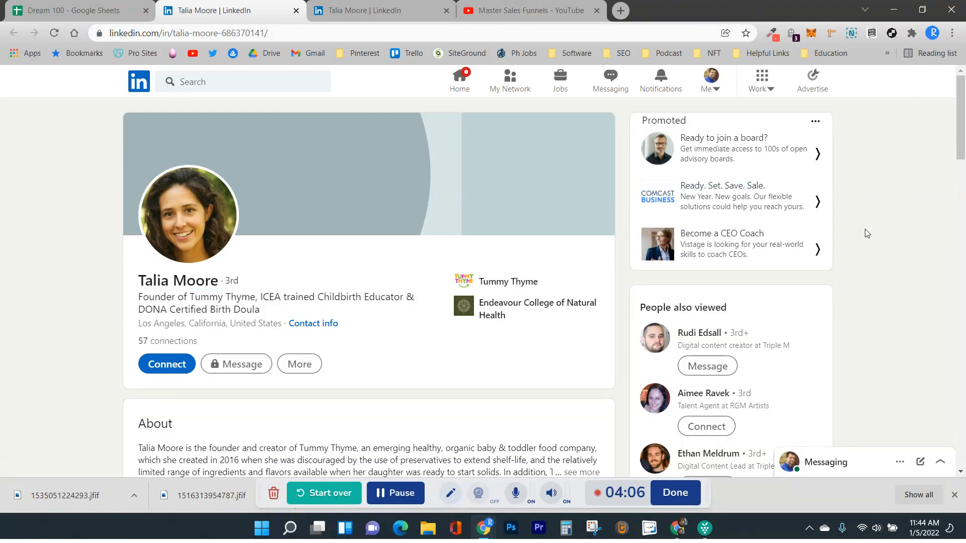
scroll(572, 274, "down", 15)
scroll(532, 302, "down", 5)
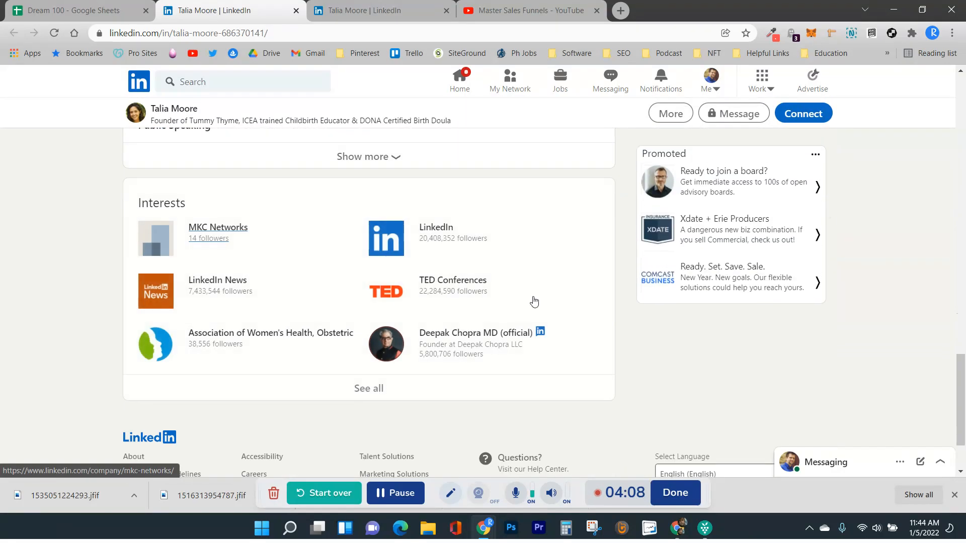
scroll(503, 315, "up", 20)
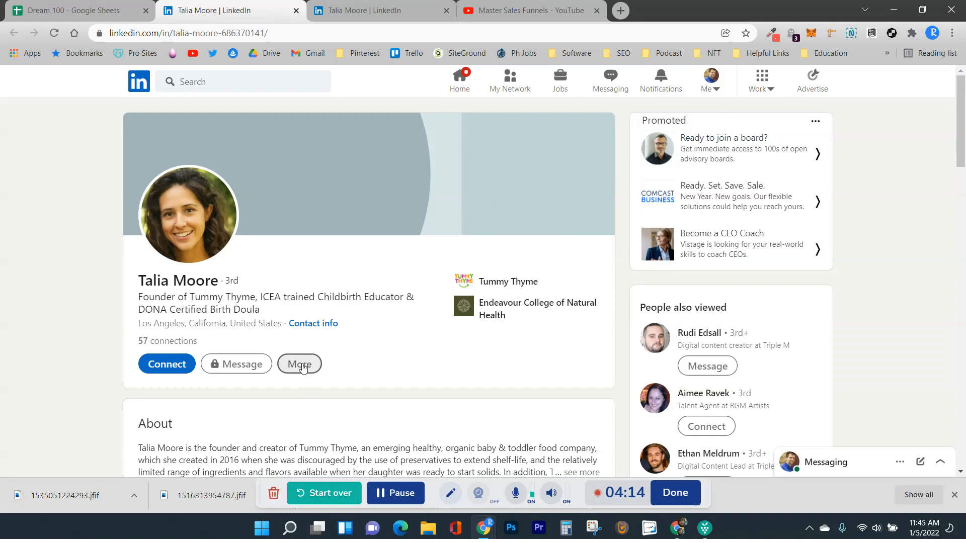
left_click(300, 363)
scroll(353, 431, "down", 1)
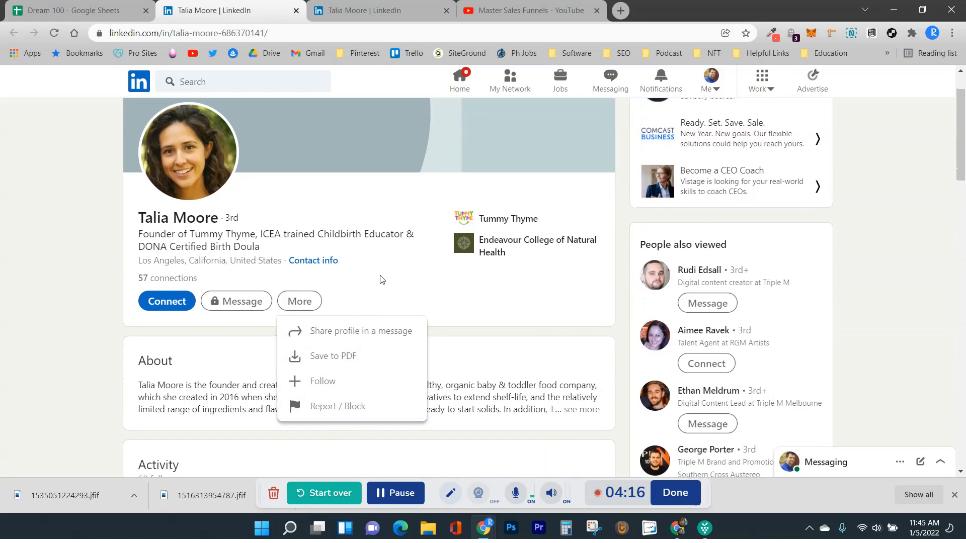
left_click(171, 302)
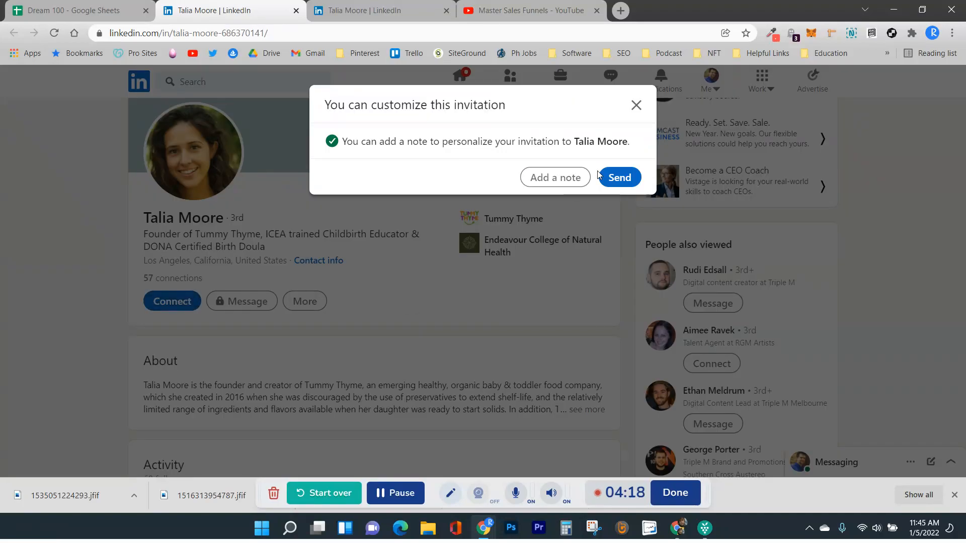
left_click(560, 180)
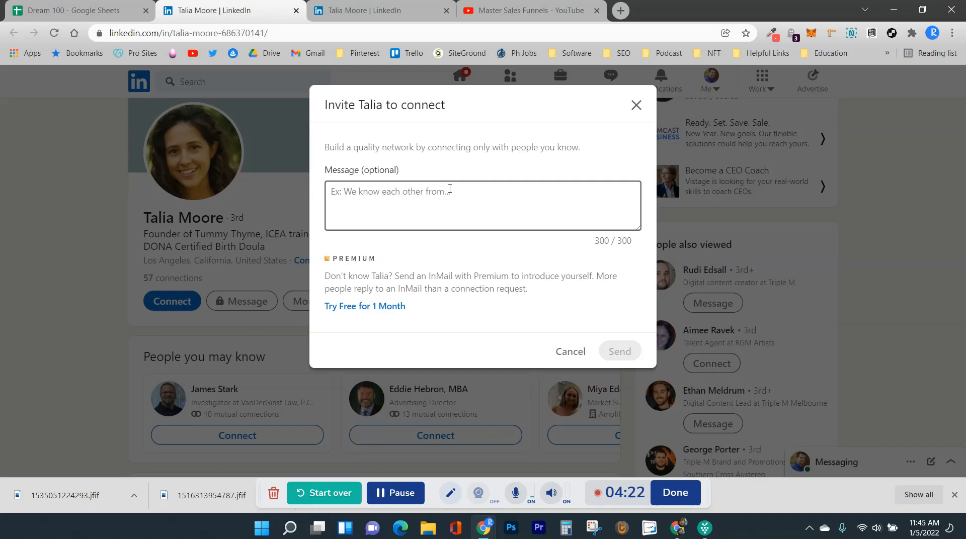
- Write the note "Would love to connect here on LinkedIn and discuss possible sponsored content opportunities!" and send the invitation
type("Would love to connec")
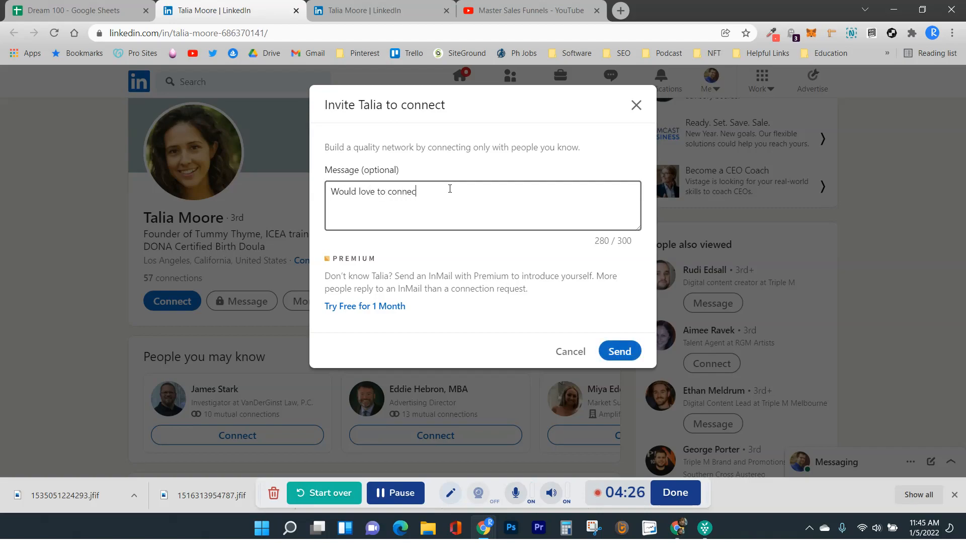
type("t here on LinkedIn and discus")
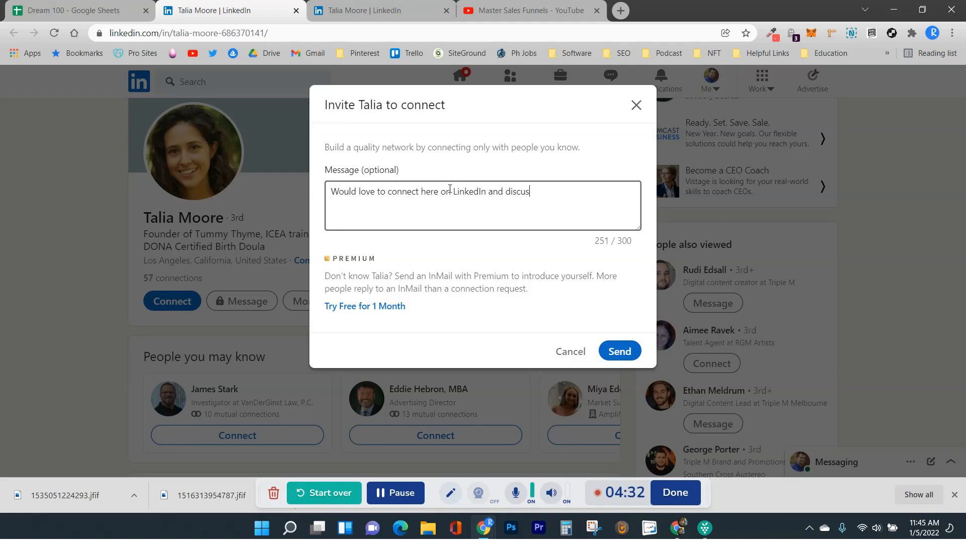
type("s possib")
type("le sponostr")
type("sored c")
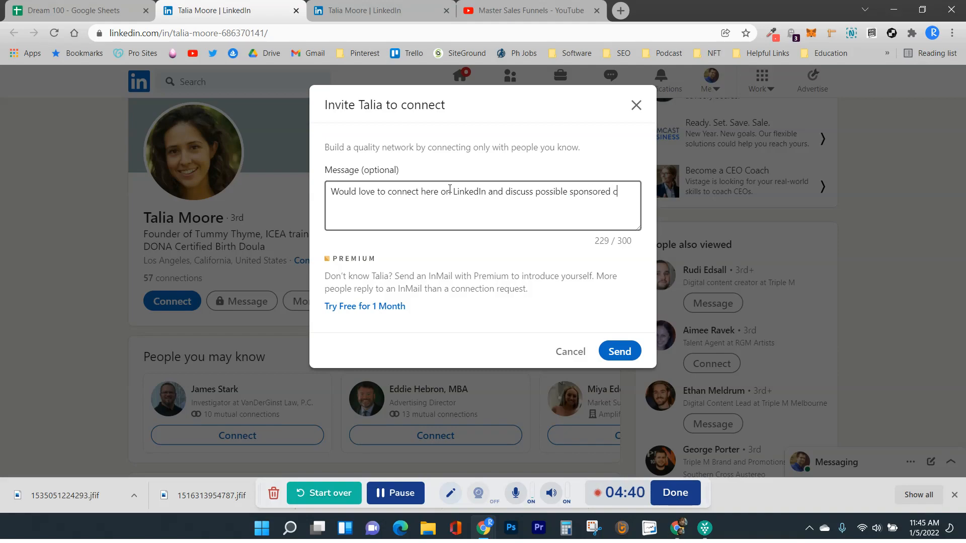
type("ontent opportu")
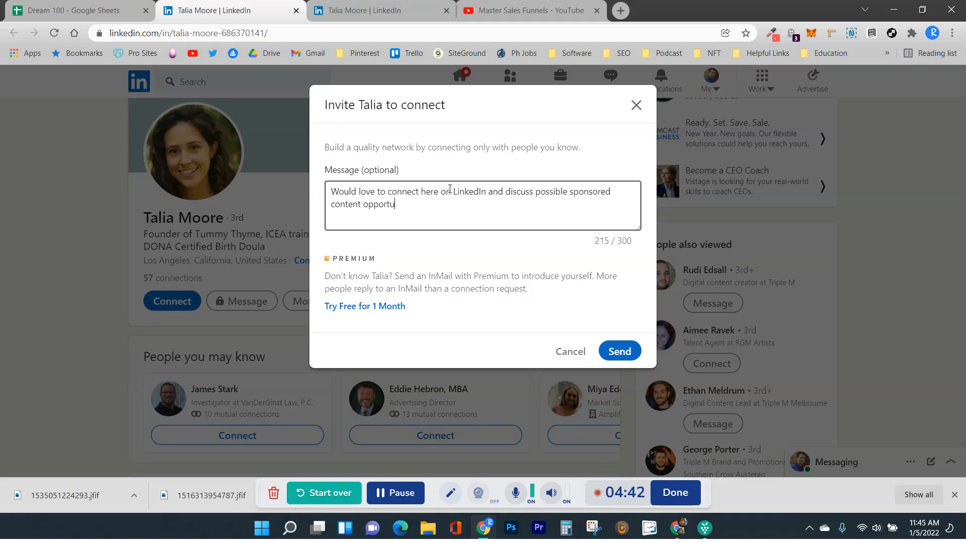
type("nities!")
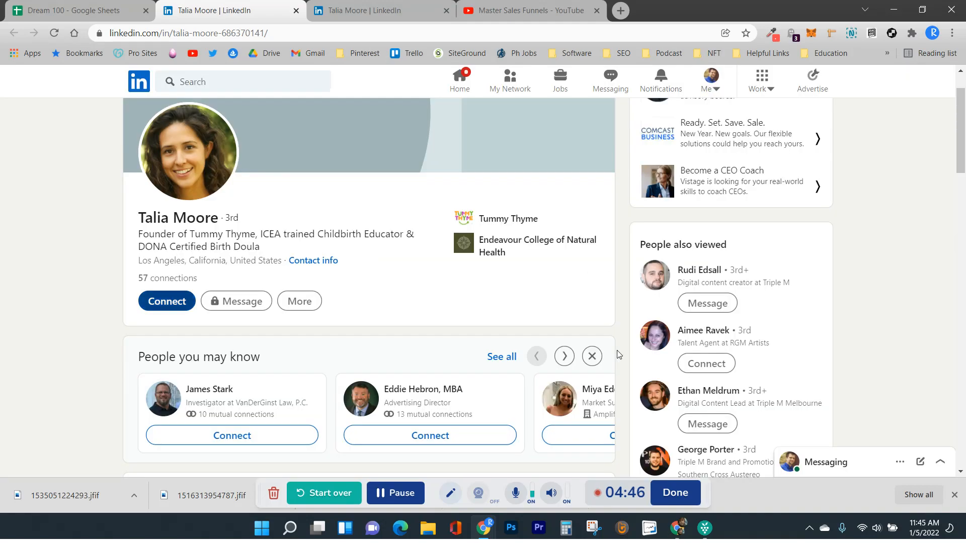
left_click(618, 351)
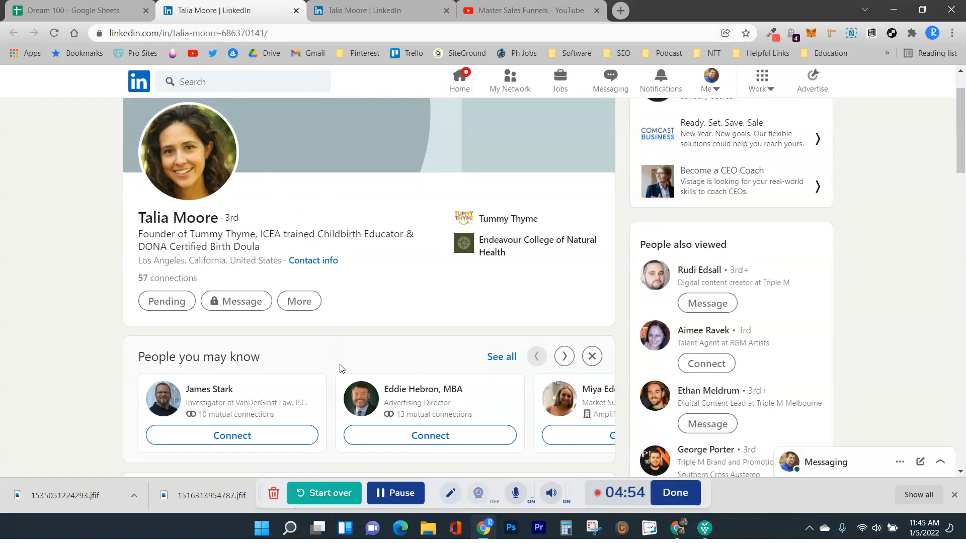
- Open the Tummy Thyme founder's record from the Dream 100 contact list to review its contact details
left_click(393, 494)
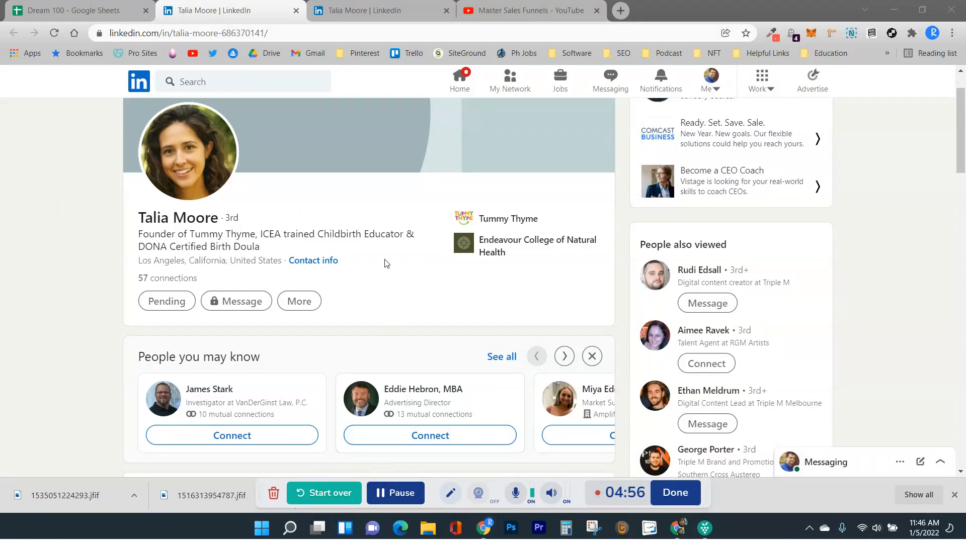
left_click(892, 33)
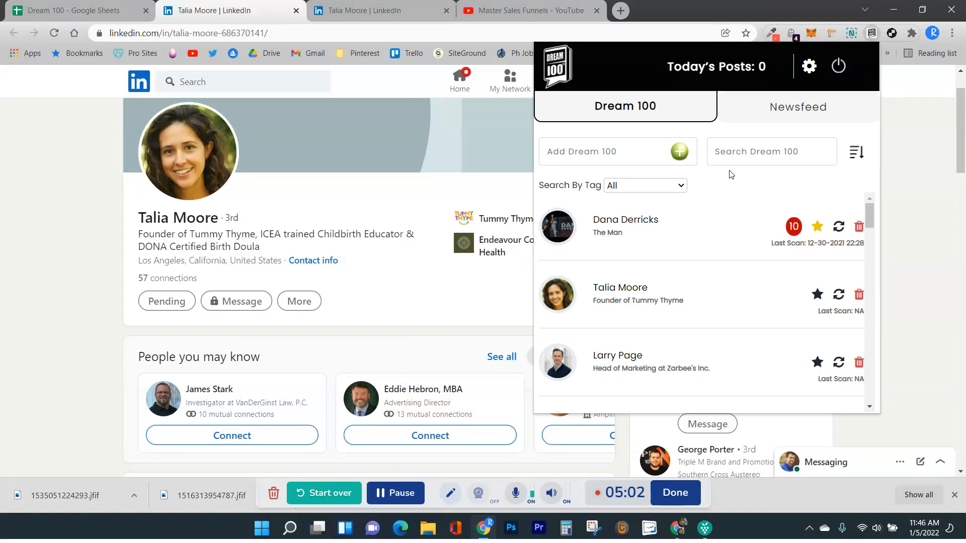
left_click(628, 292)
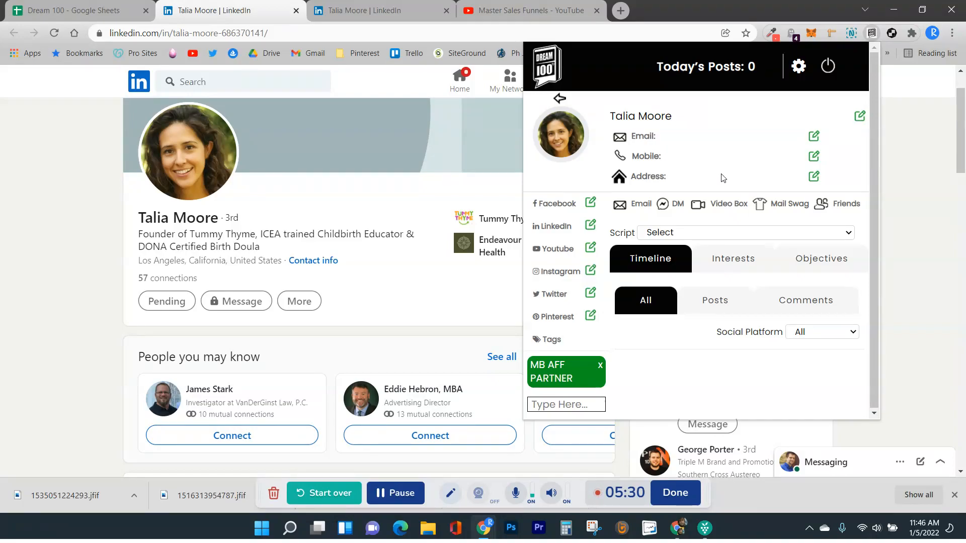
- Switch to the Dream 100 Google Sheet and copy the contact's email from the Tummy Thyme row
left_click(126, 13)
left_click(579, 260)
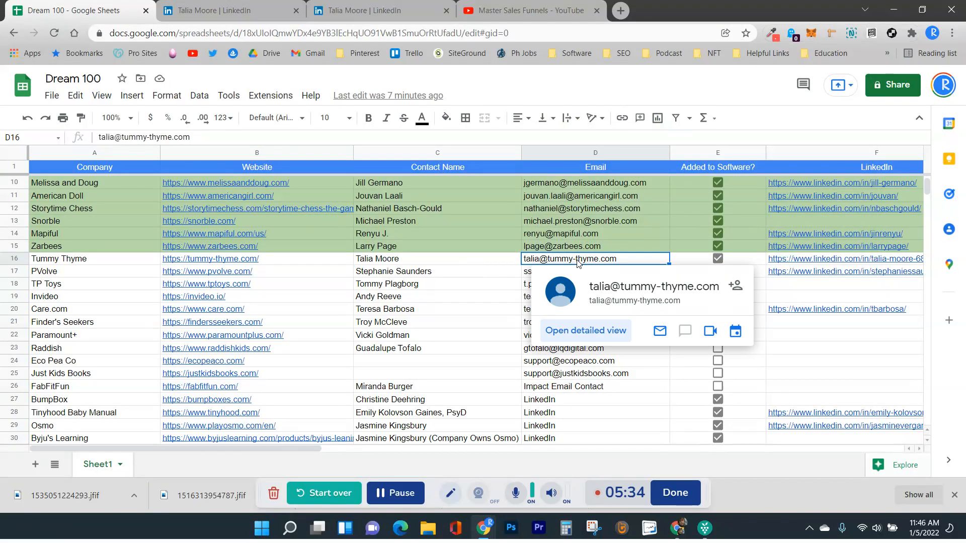
key("ctrl+c")
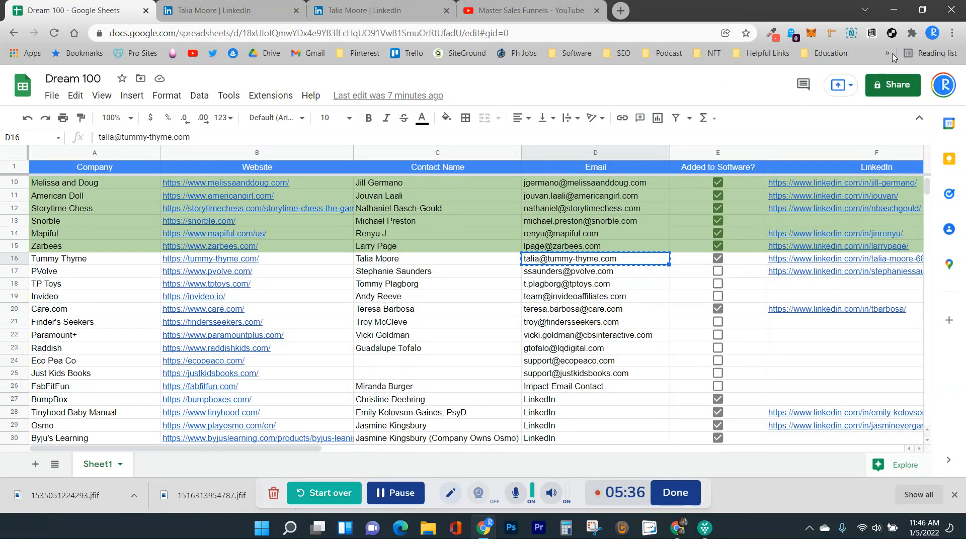
- Set the email in the Tummy Thyme founder's Dream 100 record to the copied address
left_click(873, 34)
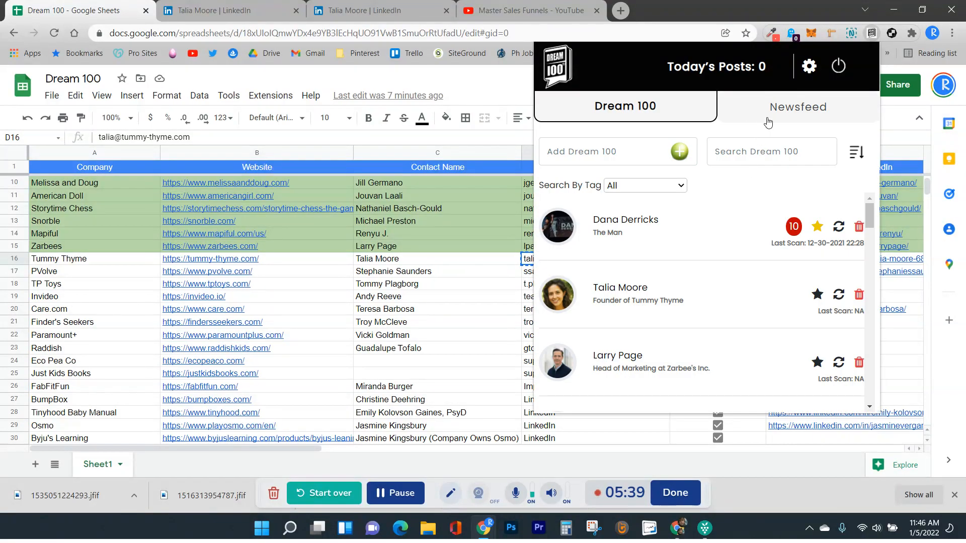
left_click(627, 289)
left_click(814, 137)
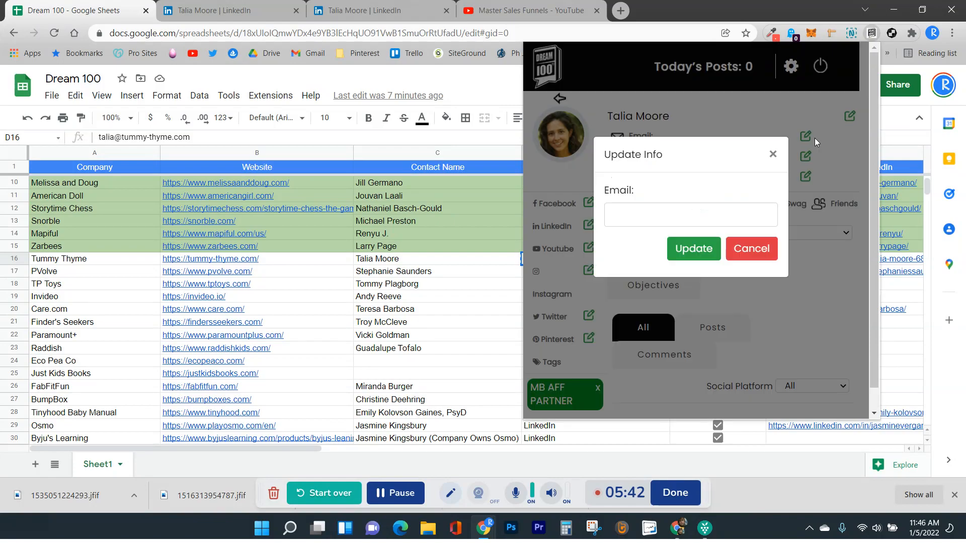
left_click(679, 215)
key("ctrl+v")
left_click(680, 252)
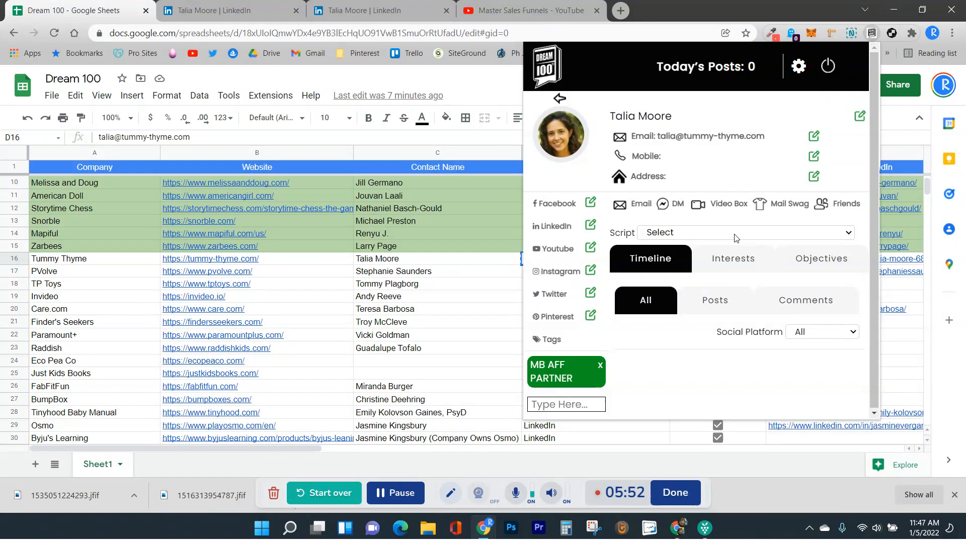
- Set the dream outcome in the contact's objectives to "Sponsored Content"
left_click(798, 261)
scroll(733, 271, "down", 1)
scroll(733, 272, "down", 2)
left_click(732, 196)
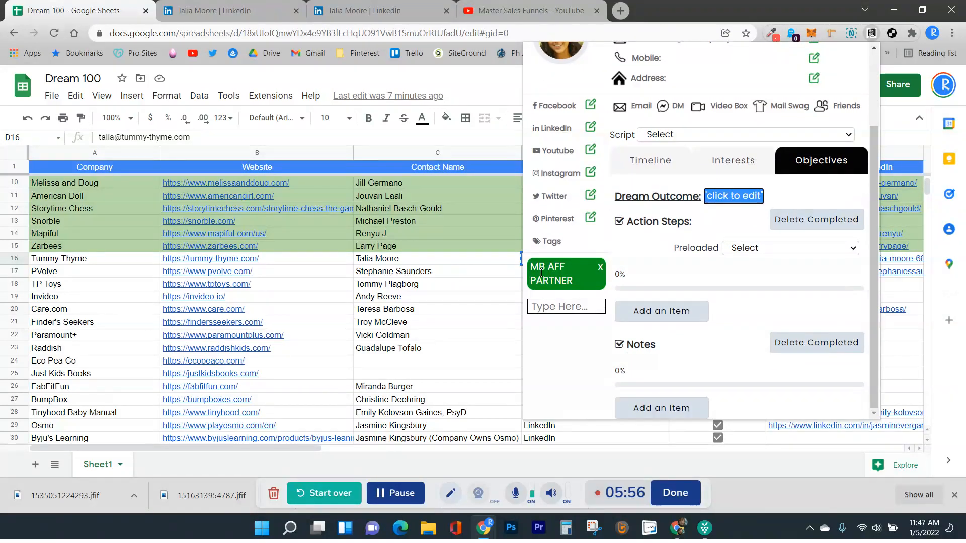
left_click(398, 495)
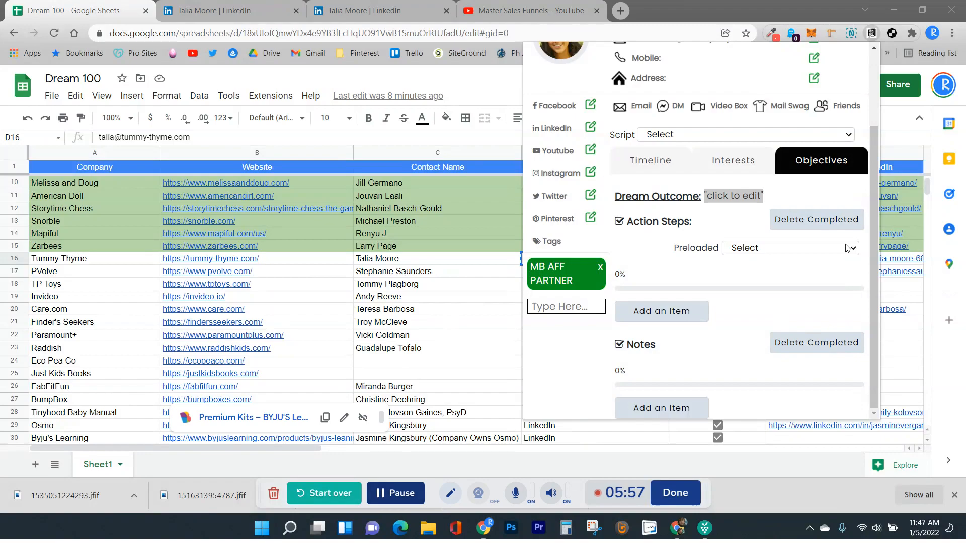
left_click(737, 196)
type("Sp")
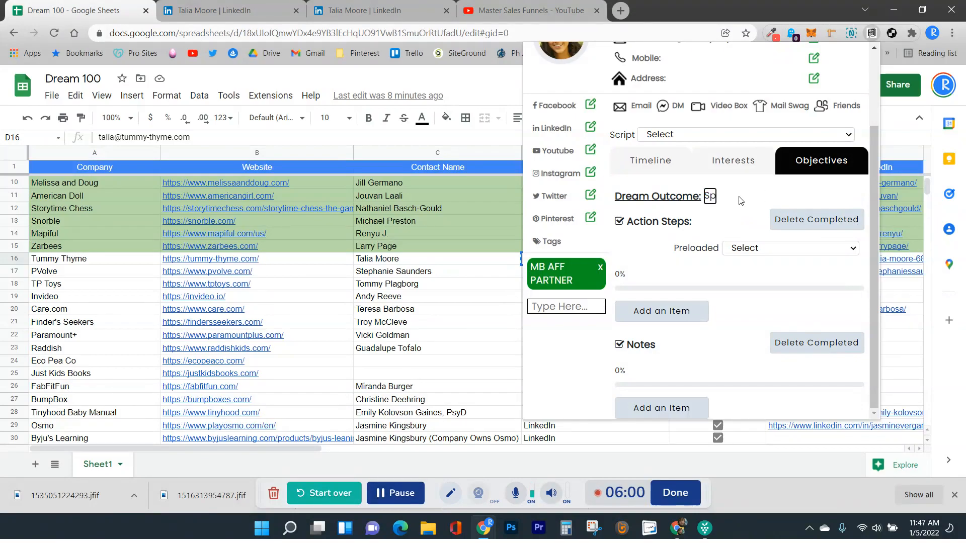
type("onsored Content")
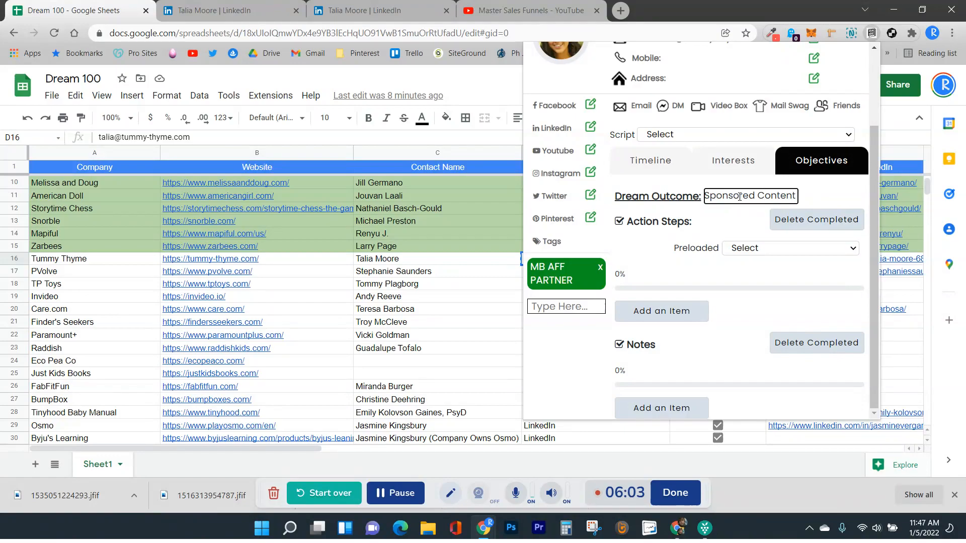
key("Return")
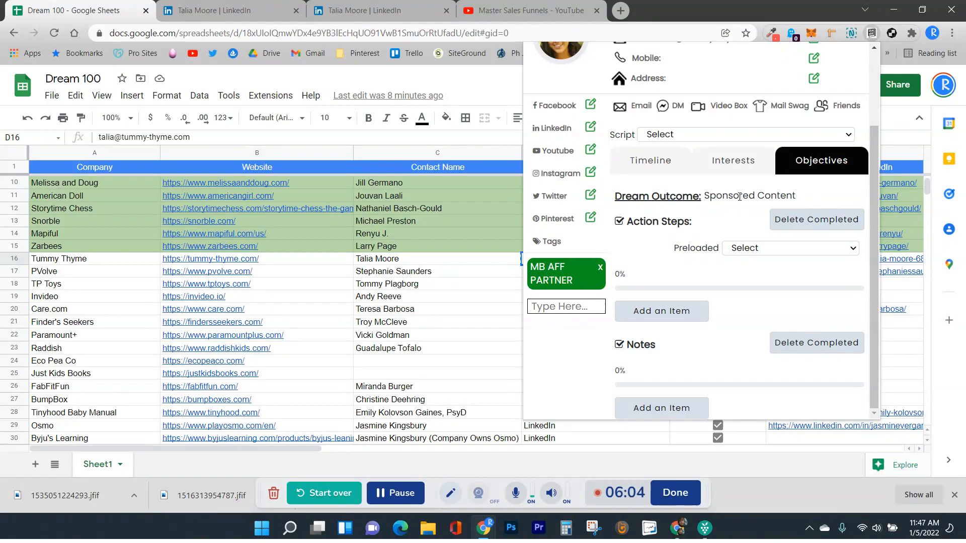
- Load the preloaded MB SPONSORED CONTENT action steps into the contact's objectives and review the checklist
left_click(742, 242)
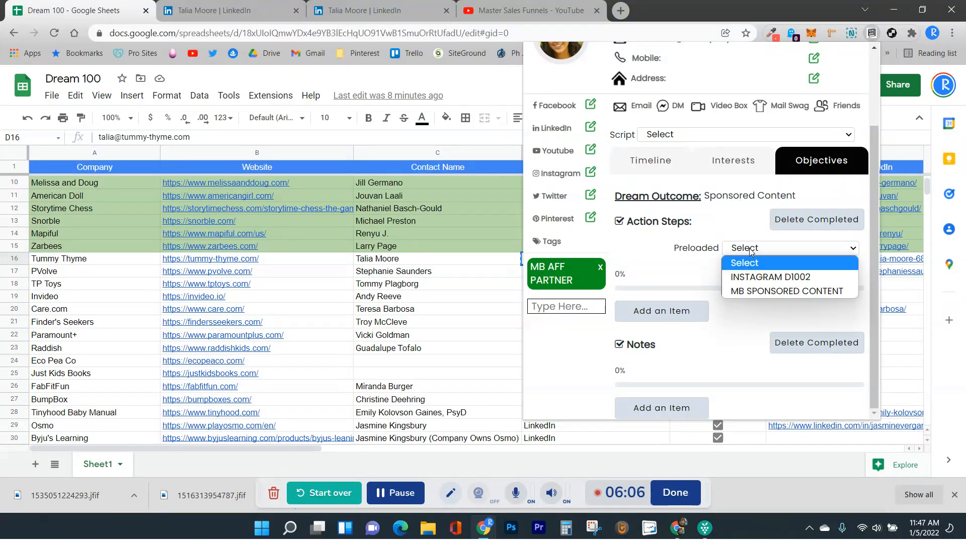
left_click(763, 289)
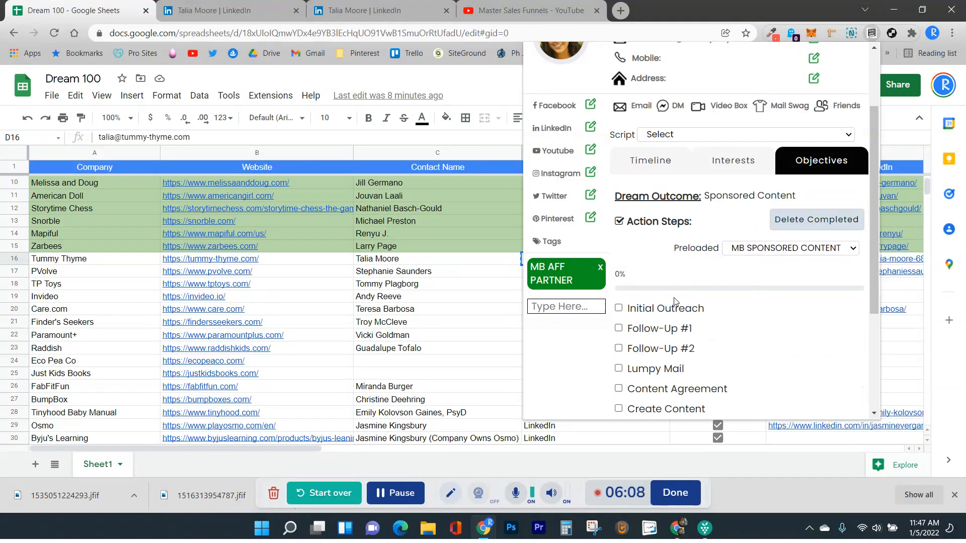
scroll(677, 300, "down", 3)
scroll(682, 285, "up", 2)
scroll(682, 286, "up", 3)
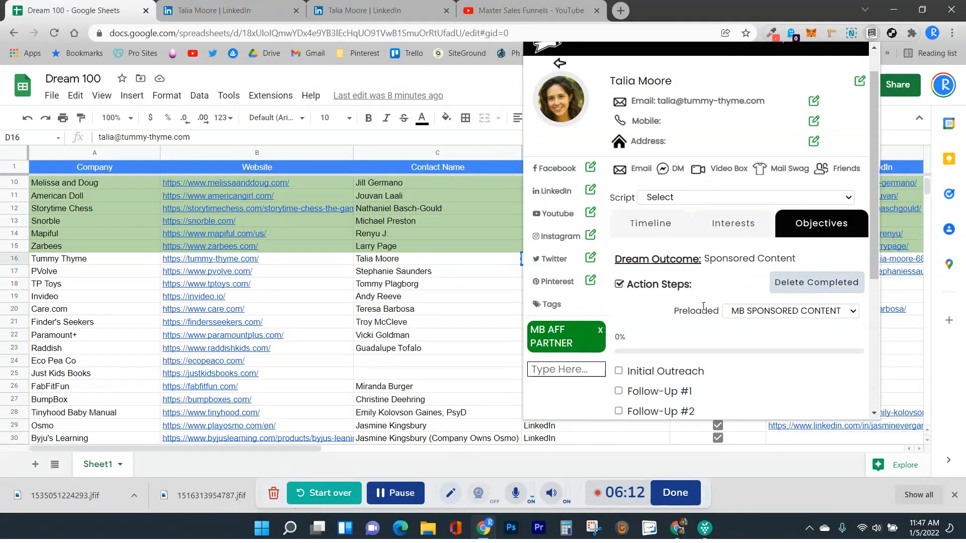
- Review the contact's action steps and select the "Mommy Bear Sponsored Content Outreach" script for the contact
scroll(703, 307, "down", 3)
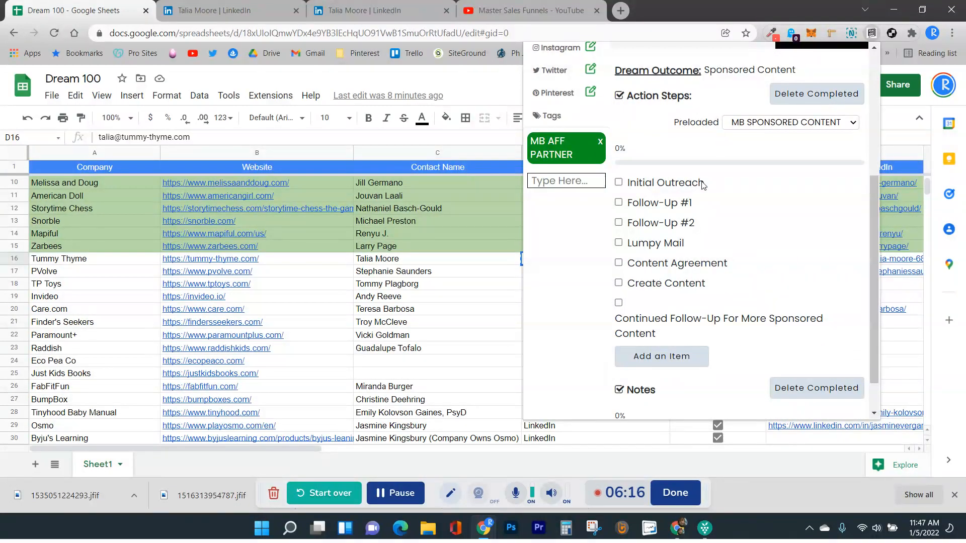
scroll(703, 185, "down", 1)
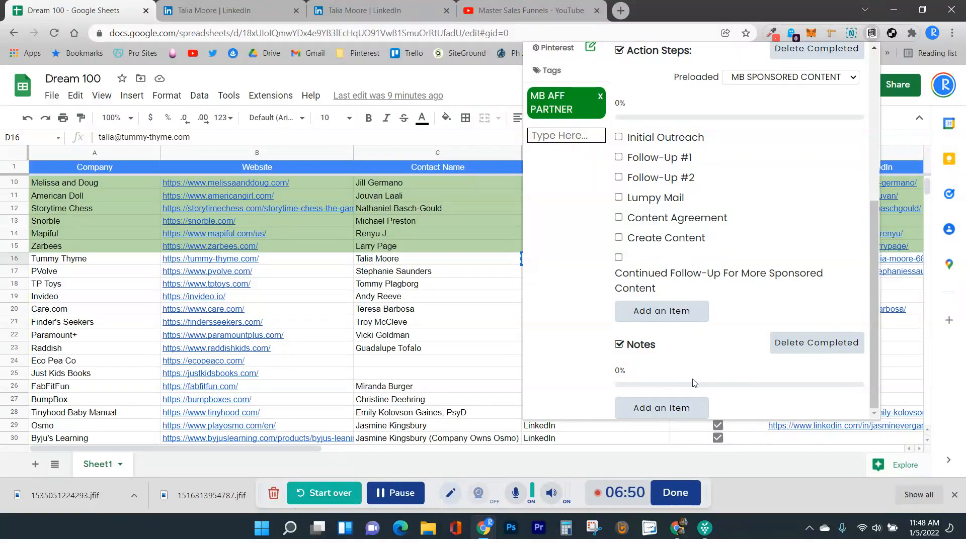
scroll(679, 294, "up", 5)
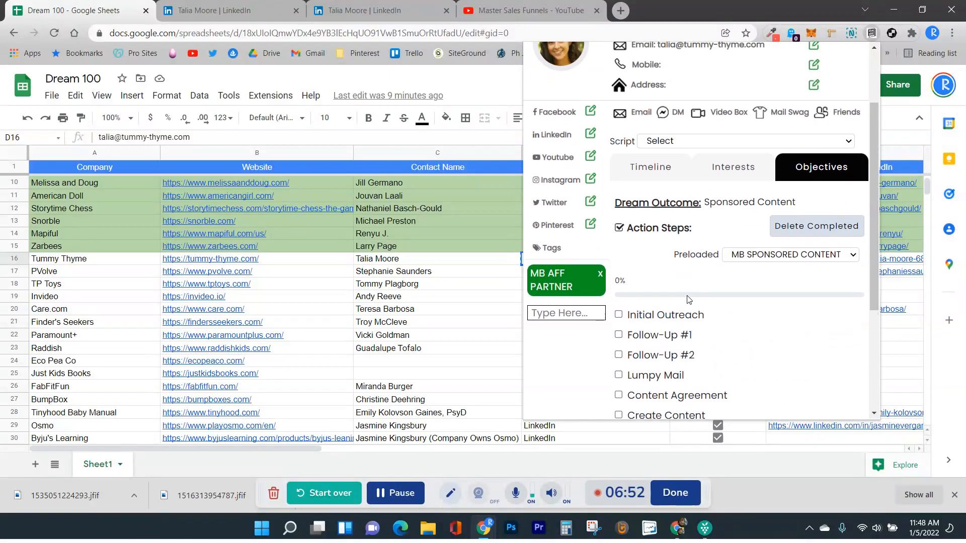
left_click(707, 233)
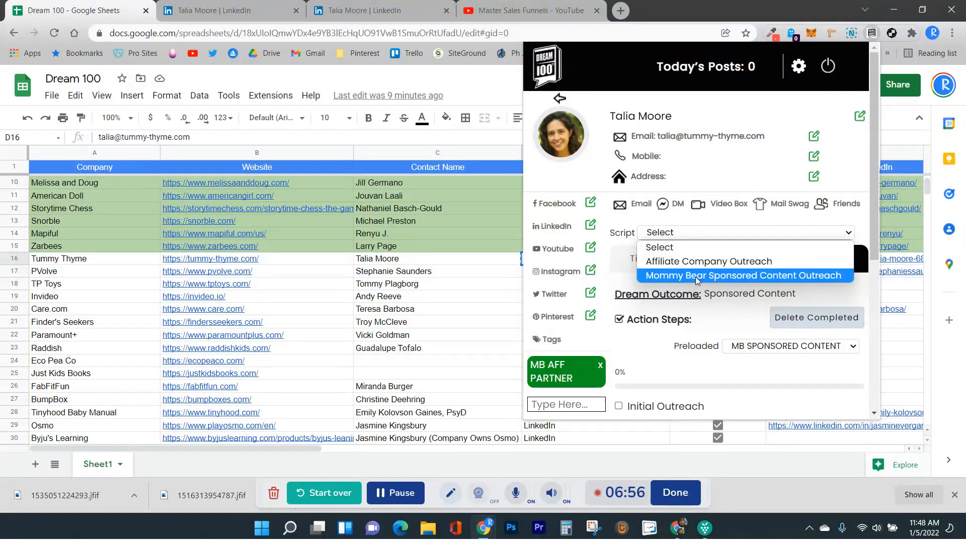
left_click(696, 276)
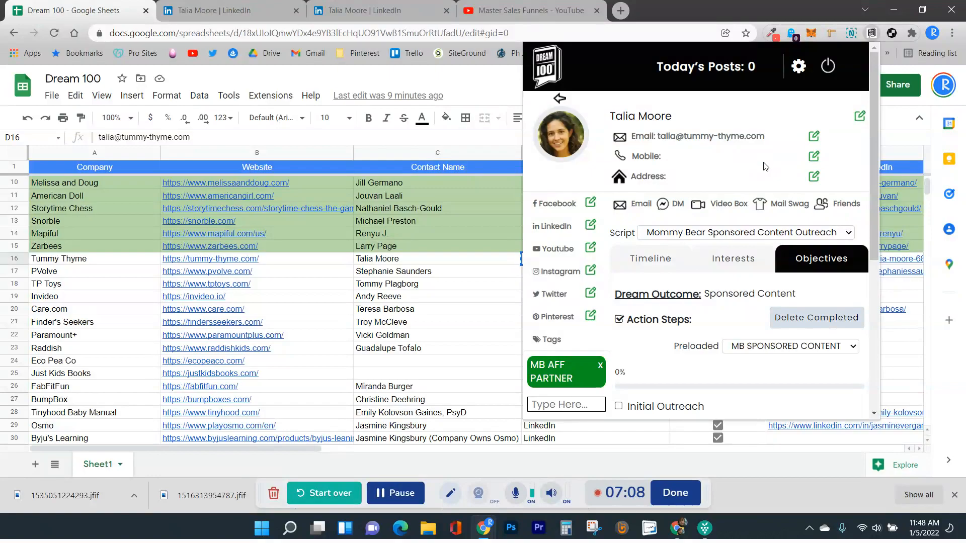
- Start a Gmail message to the contact from the Dream 100 record and set the sender to the SEO specialist's Mommy Bear address
left_click(643, 204)
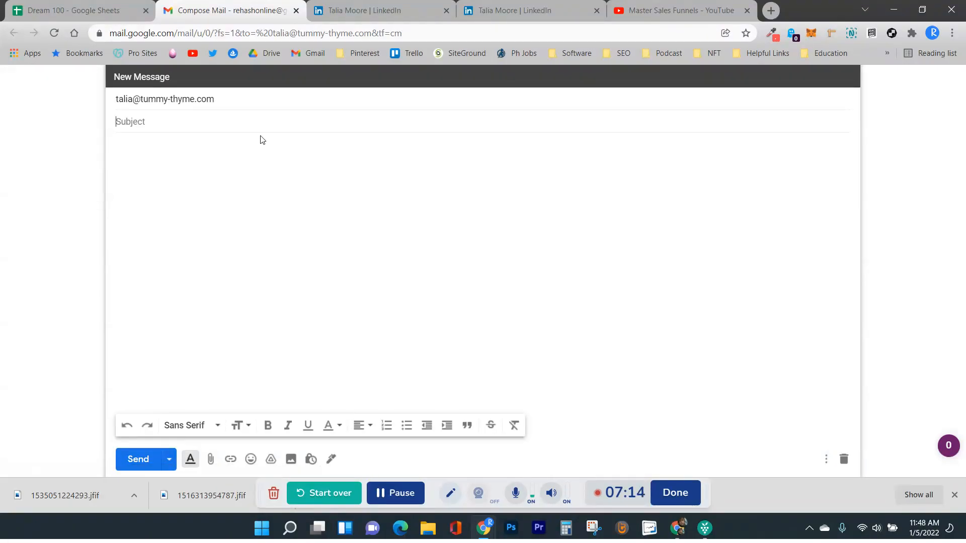
left_click(251, 102)
left_click(246, 99)
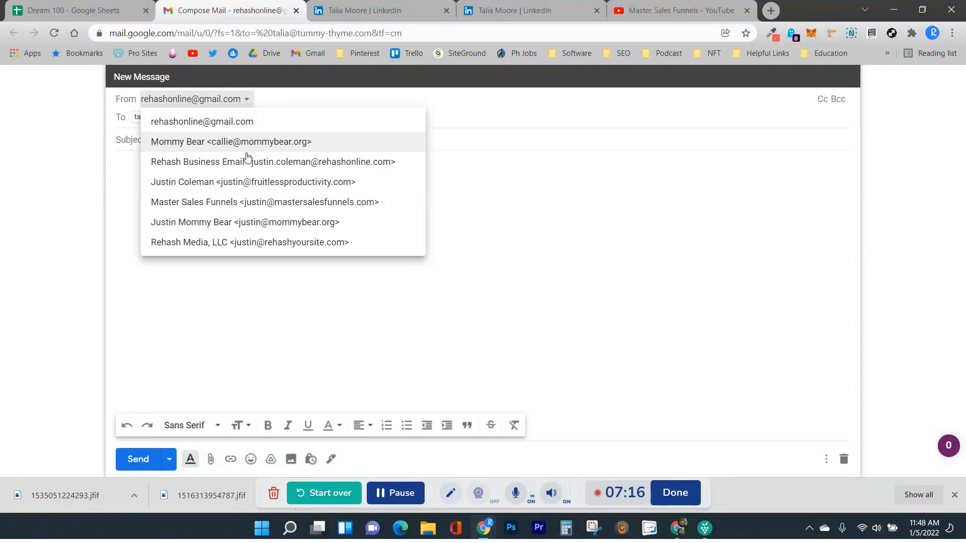
left_click(264, 222)
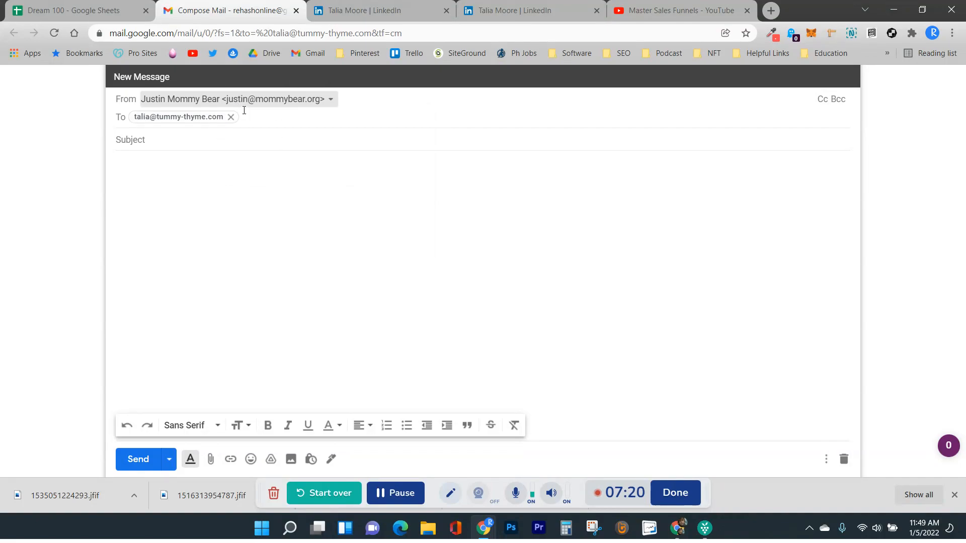
- Paste the copied sponsored content outreach script into the message body
left_click(235, 162)
right_click(235, 161)
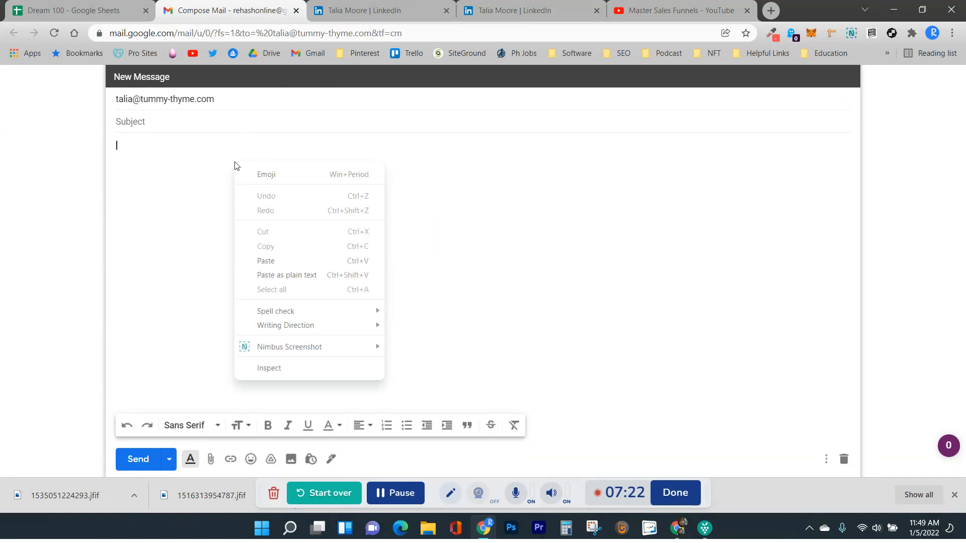
left_click(267, 260)
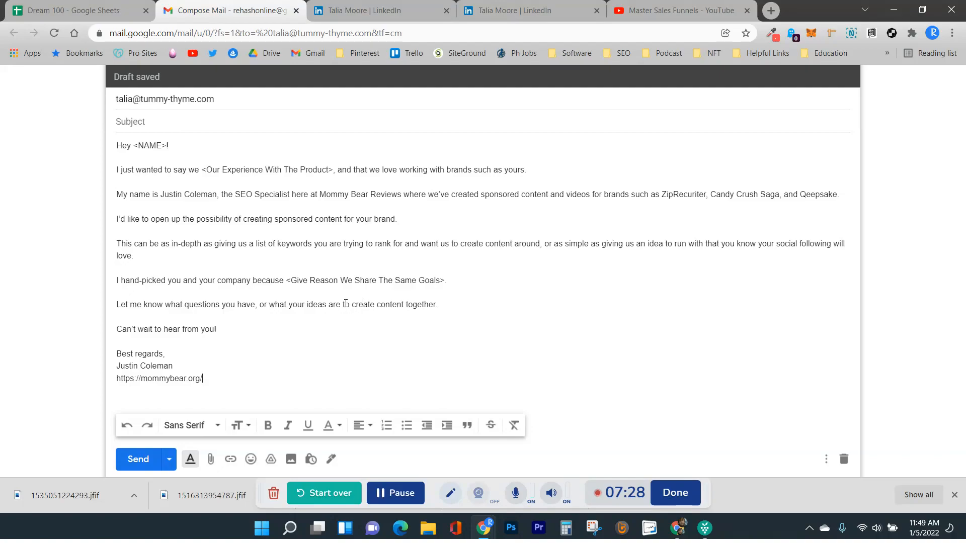
- Check the brand names in the pasted script and set the email subject to "We Love Healthy Baby Food! Want to Work Together?"
left_click(221, 120)
left_click_drag(661, 194, 844, 191)
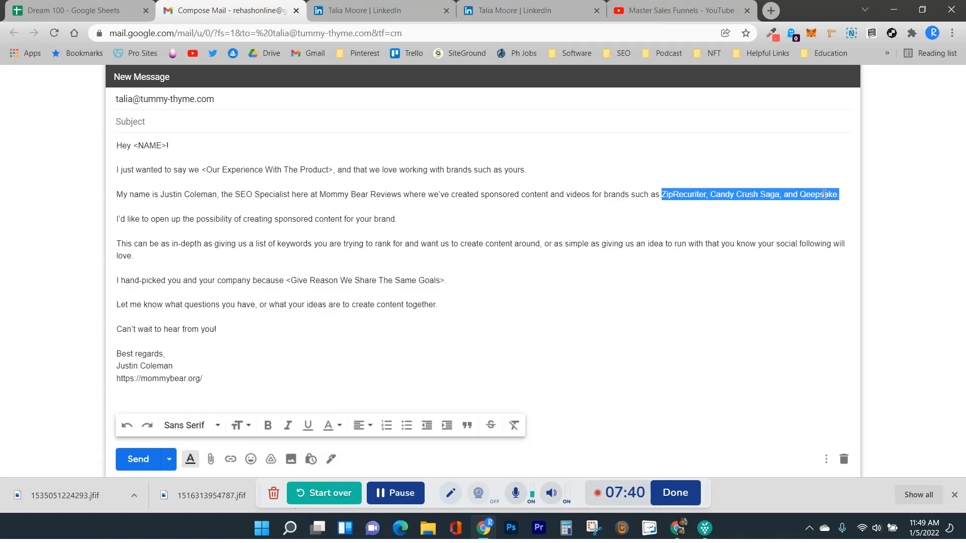
left_click(372, 196)
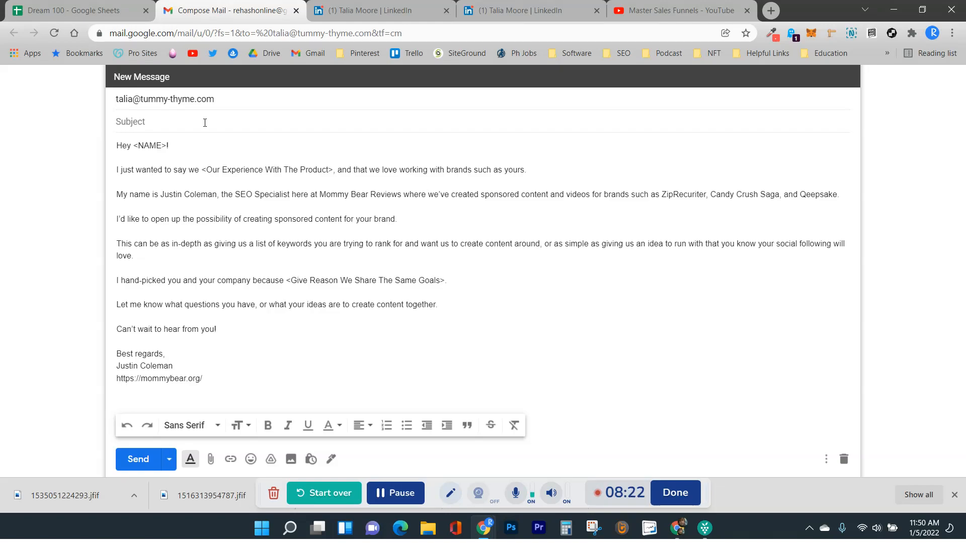
type("We Lo")
key("BackSpace")
key("BackSpace")
type("Love Healthy Baby Food!")
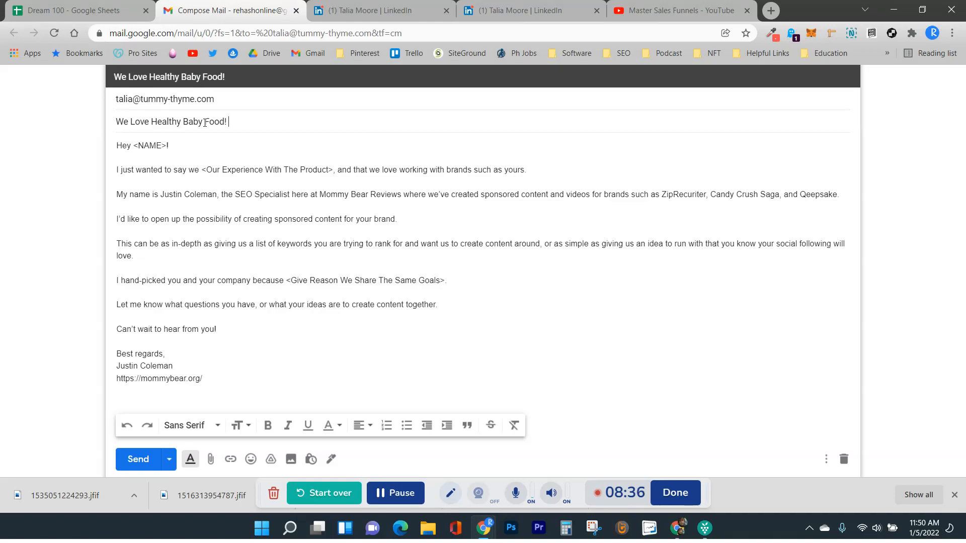
type("We")
type("nt to Work Together?")
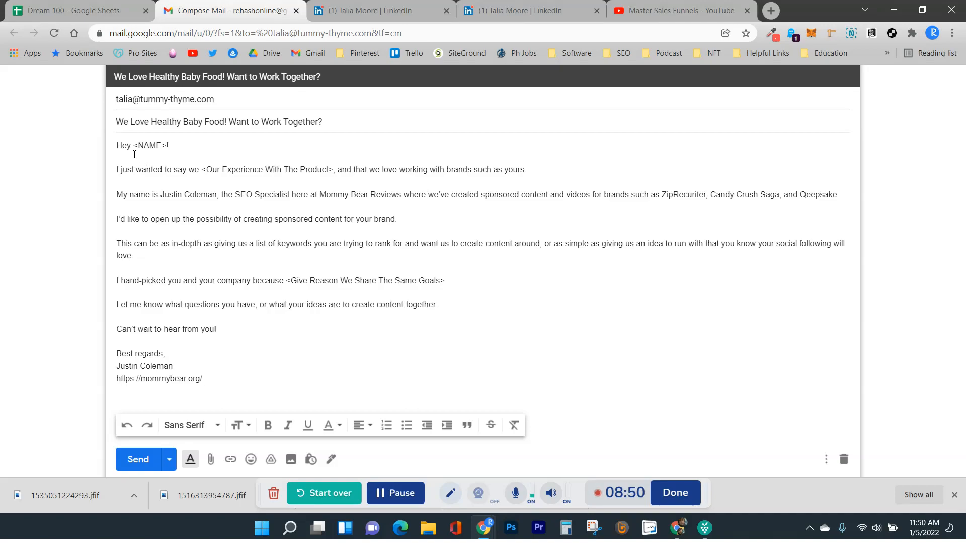
- Replace the name placeholder with the contact's first name and the product-experience placeholder with "love the concept of your organic baby food line"
left_click_drag(135, 146, 167, 146)
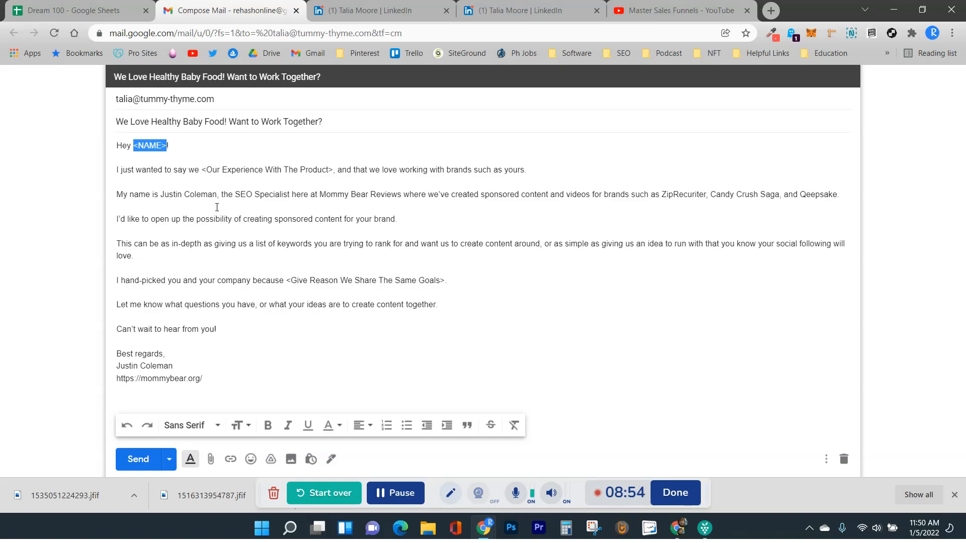
type("Talia!")
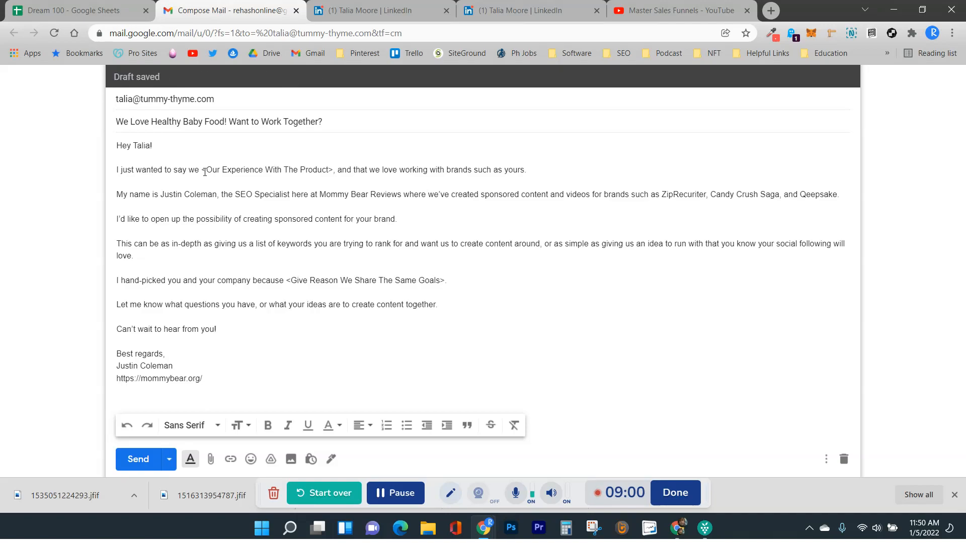
left_click_drag(201, 170, 333, 170)
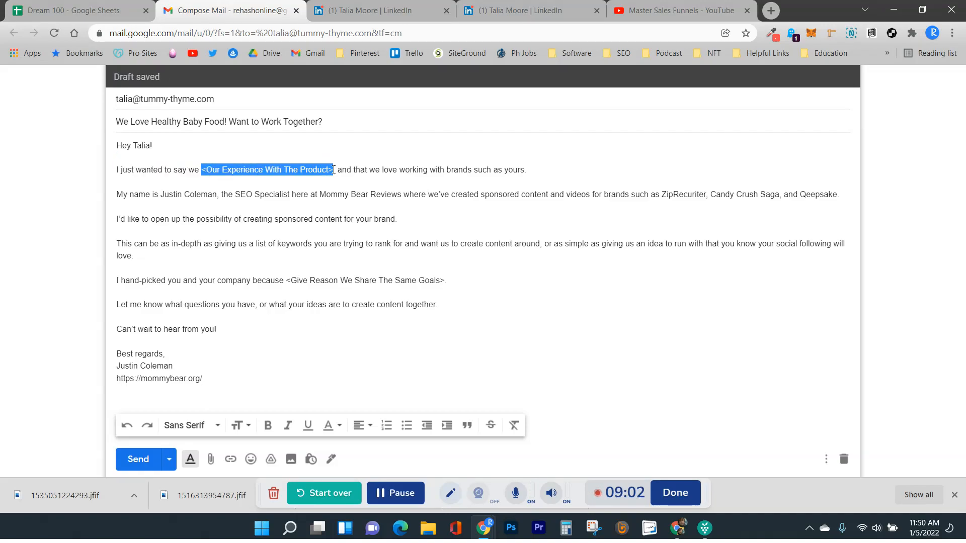
key("BackSpace")
type("love the concept of ")
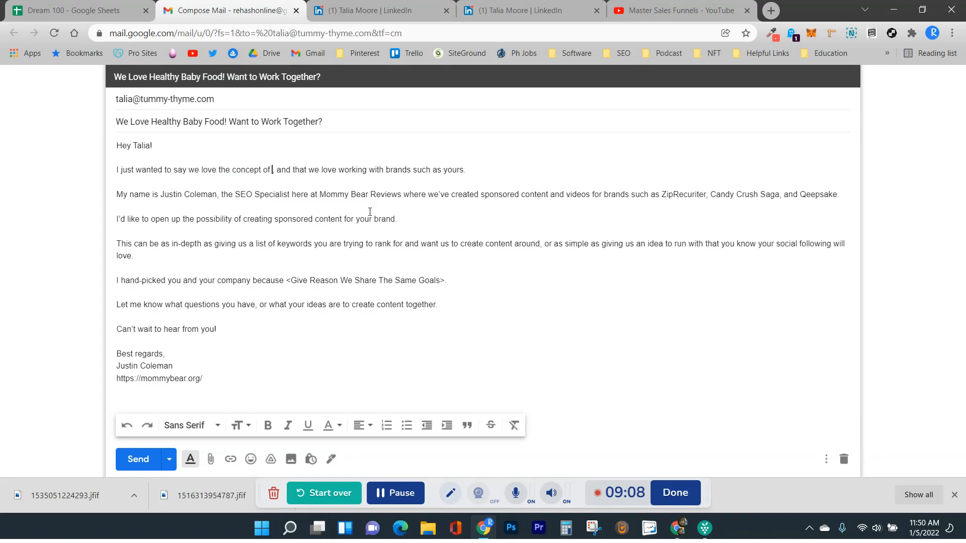
type("your org")
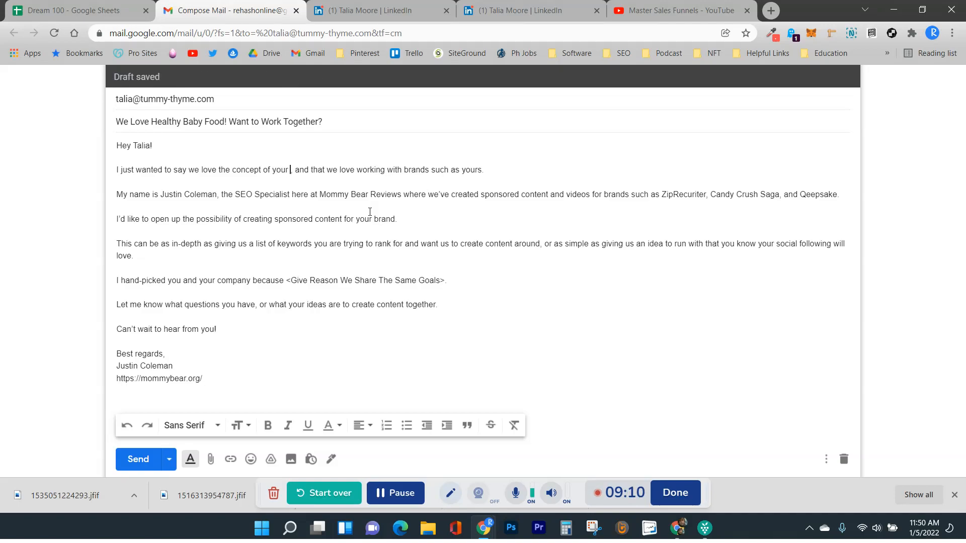
type("anic baby")
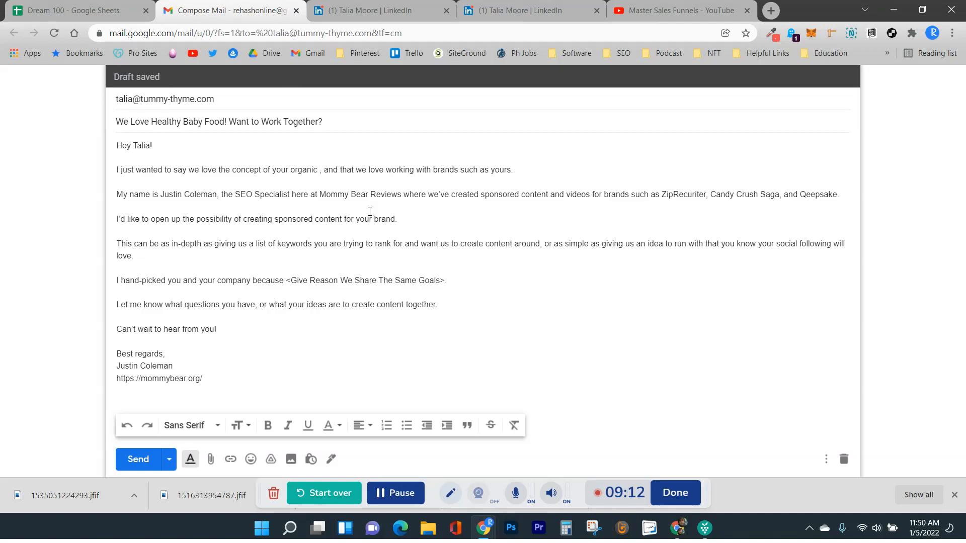
type(" food line")
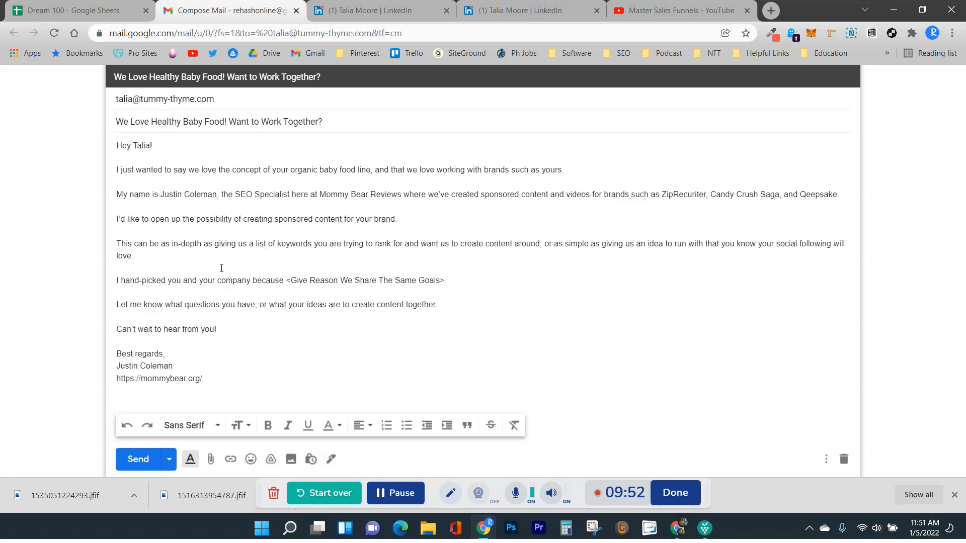
- Replace the shared-goals placeholder with "we have 2 kids at home, with a baby on the way, and know the importance of baby food without"
left_click_drag(197, 219, 233, 220)
left_click(244, 220)
left_click_drag(287, 280, 445, 286)
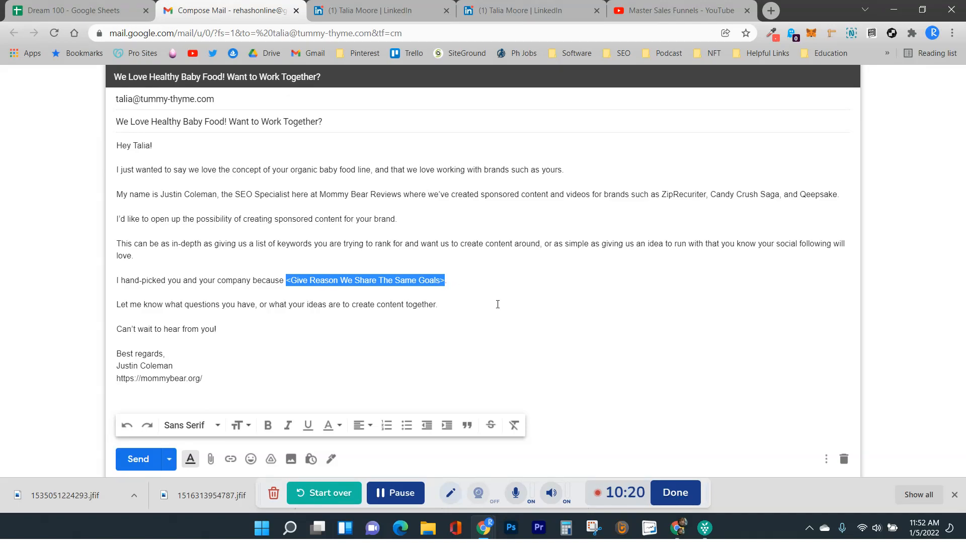
type("we have 2 kids at")
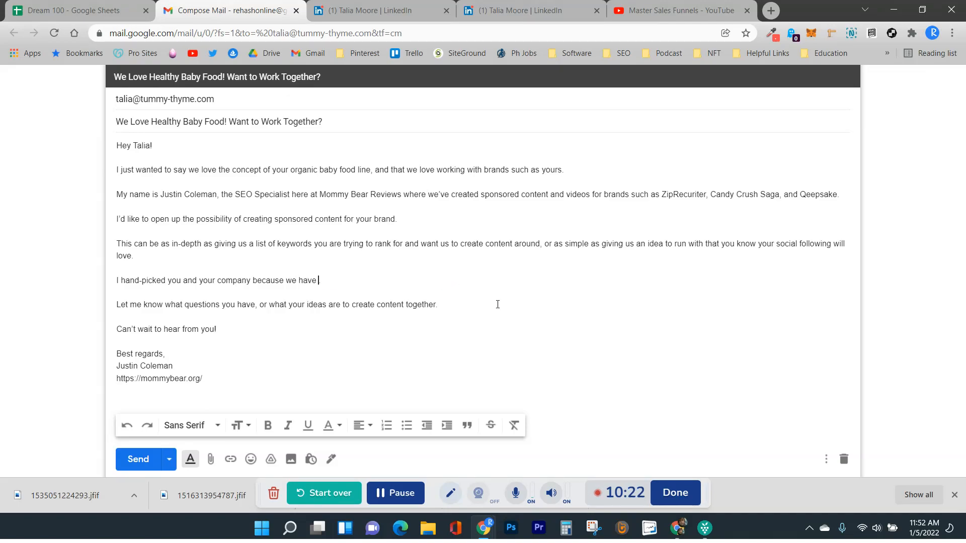
type(" home, with a baby on the way")
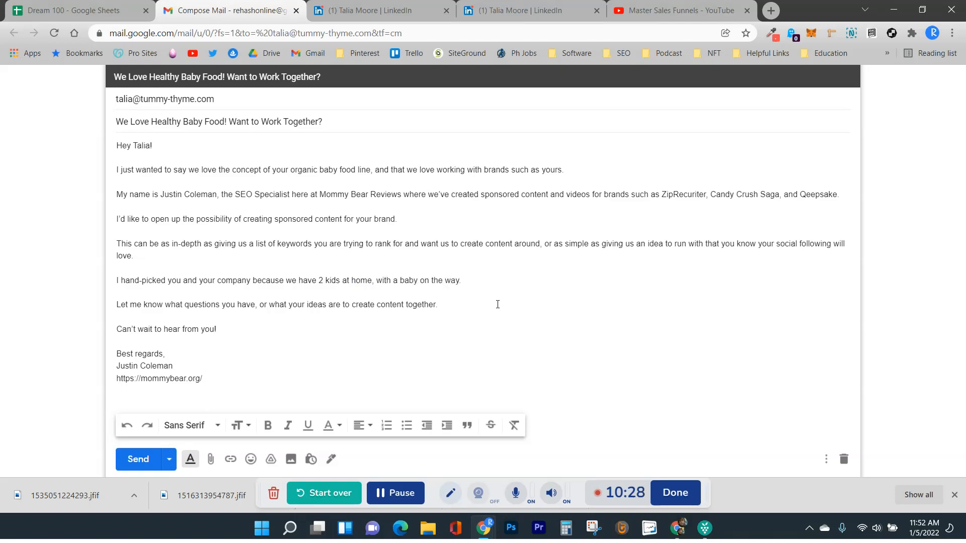
type(", and know the importance of ")
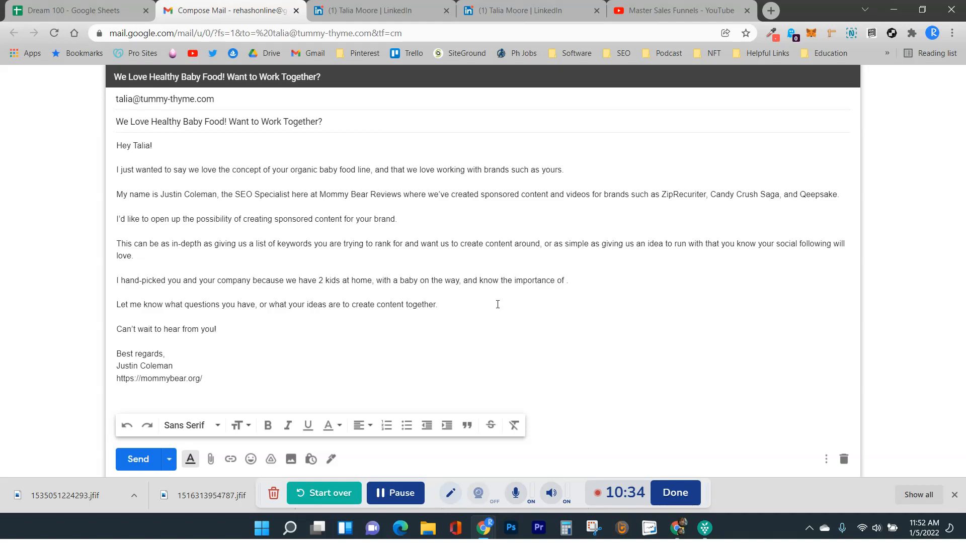
type("baby ")
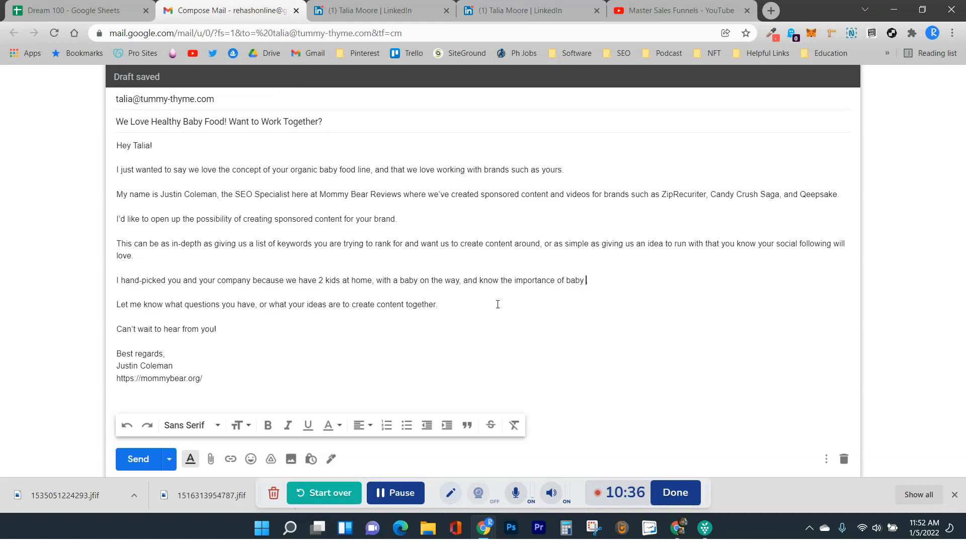
type("food without ")
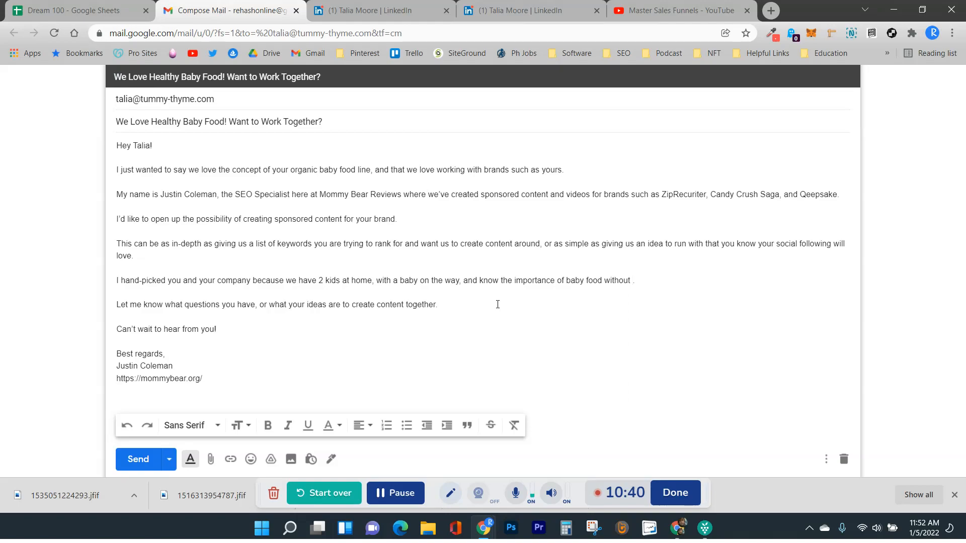
type(".")
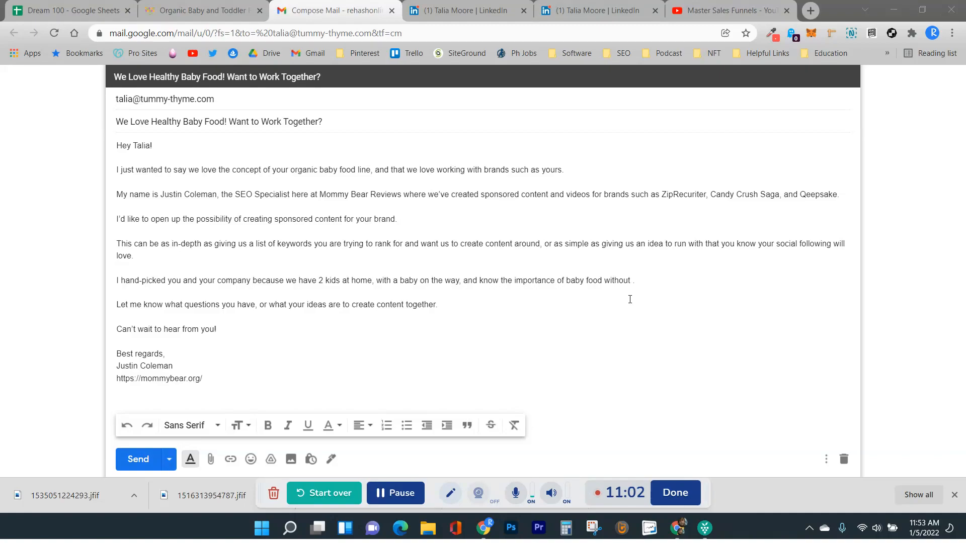
- Complete the hand-picked reason sentence with "toxins and preservatives.", accepting the suggested spelling correction for the last word
left_click(633, 281)
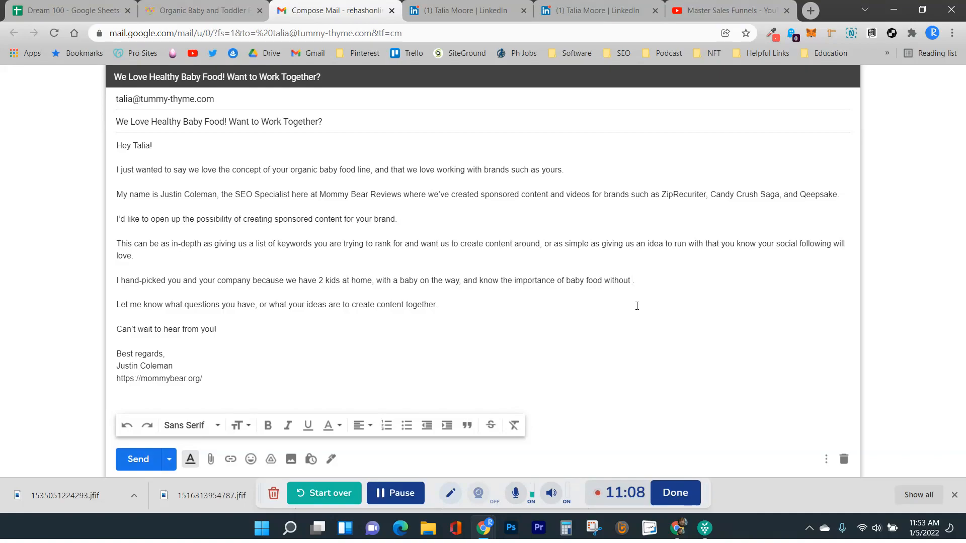
type("toxins and ")
type("presera")
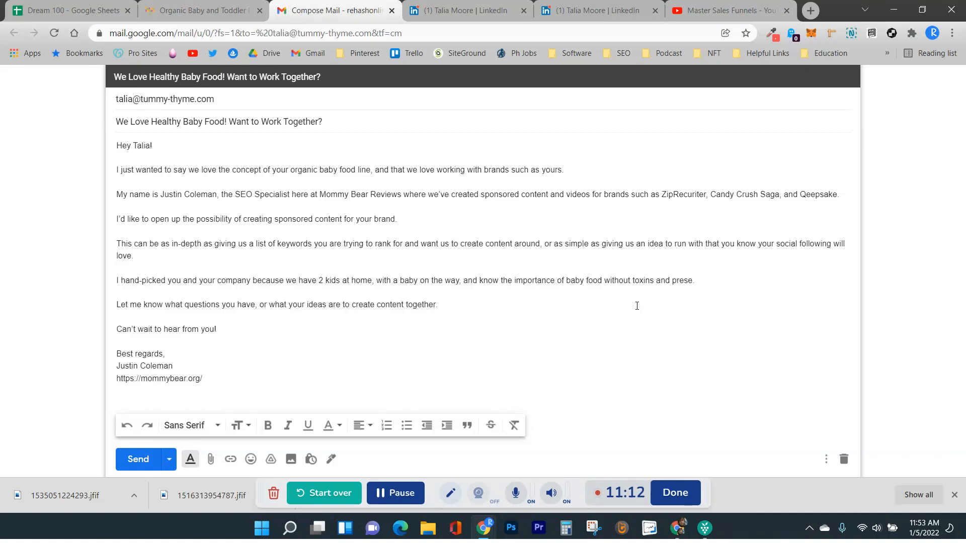
type("tives.")
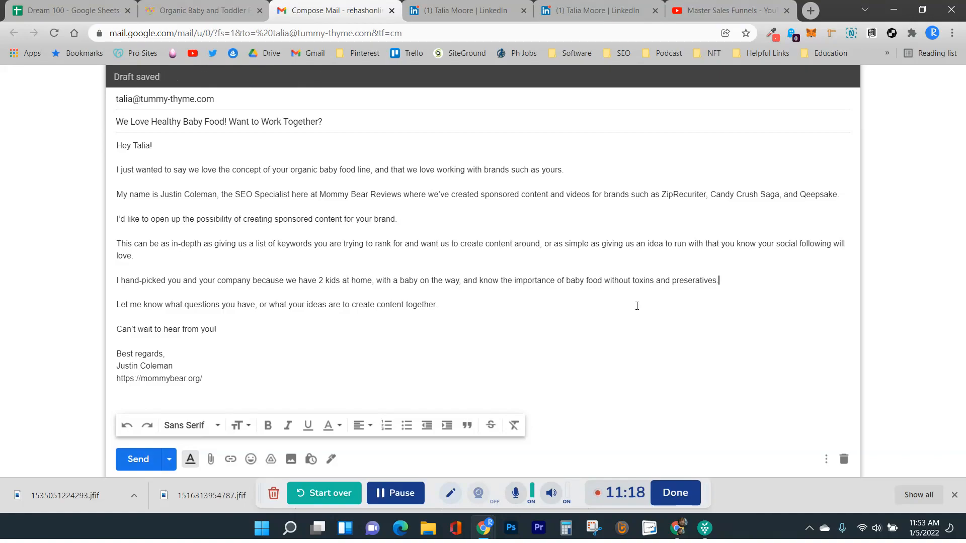
left_click(699, 280)
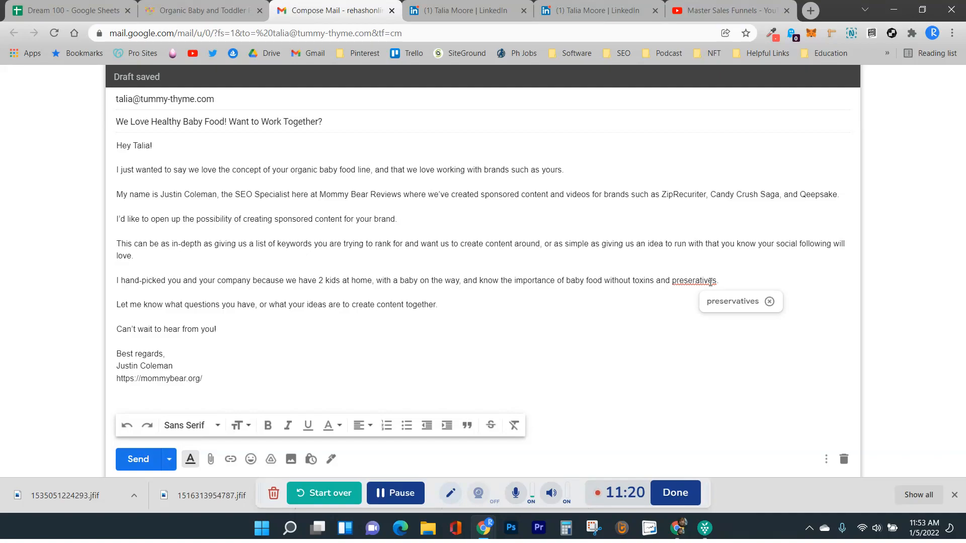
left_click(740, 303)
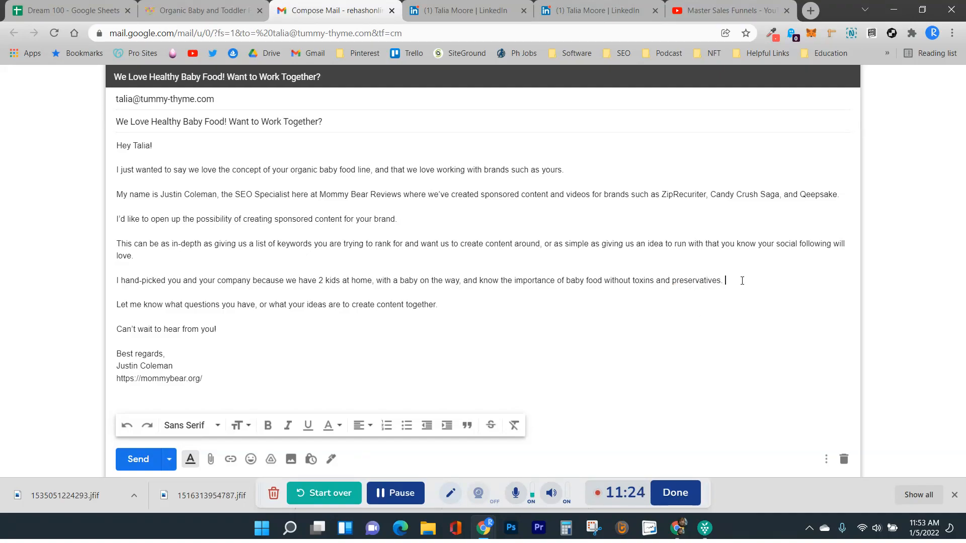
- Add the sentence "We think your product would be excellent to showcase more content to our moms that read our blog." after the hand-picked reason sentence
type("We think")
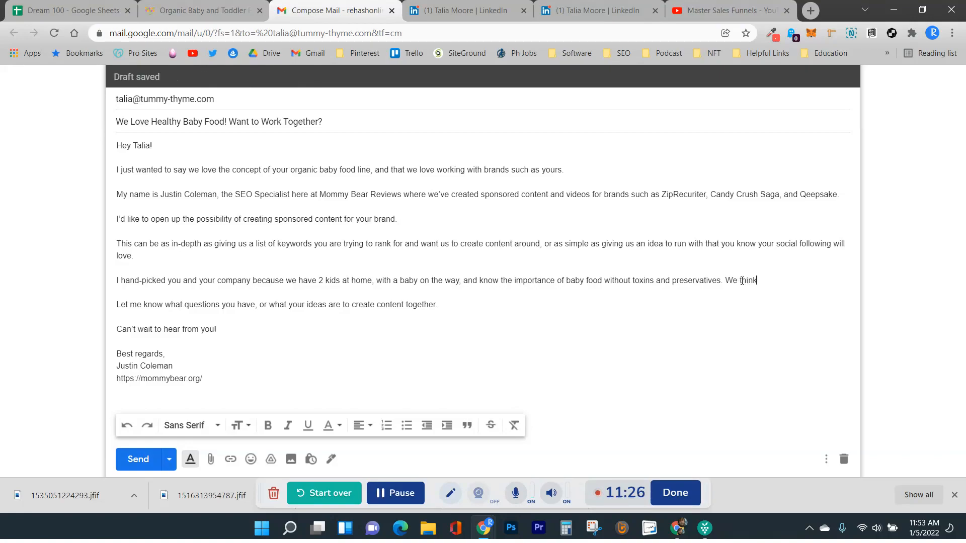
type(" your product would be excelle")
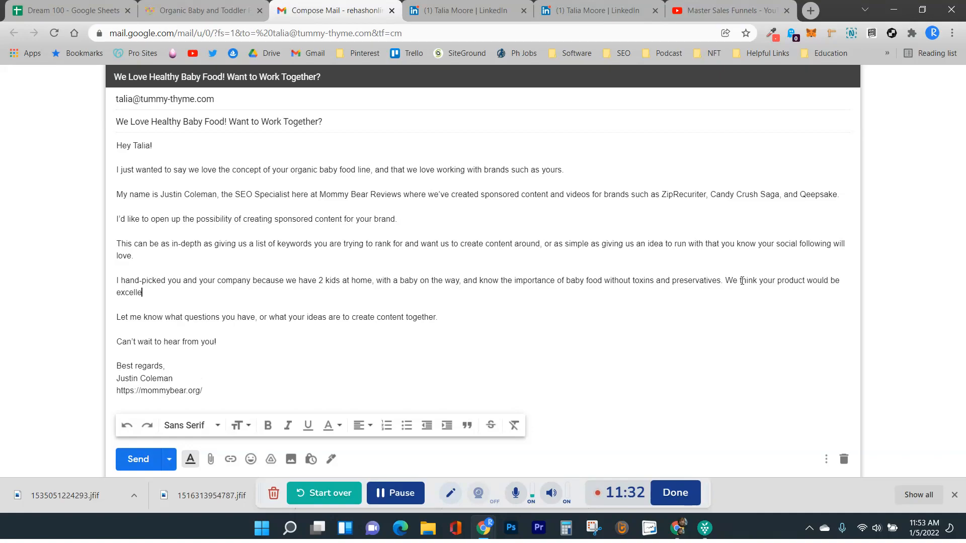
type("nt to showcase more content ")
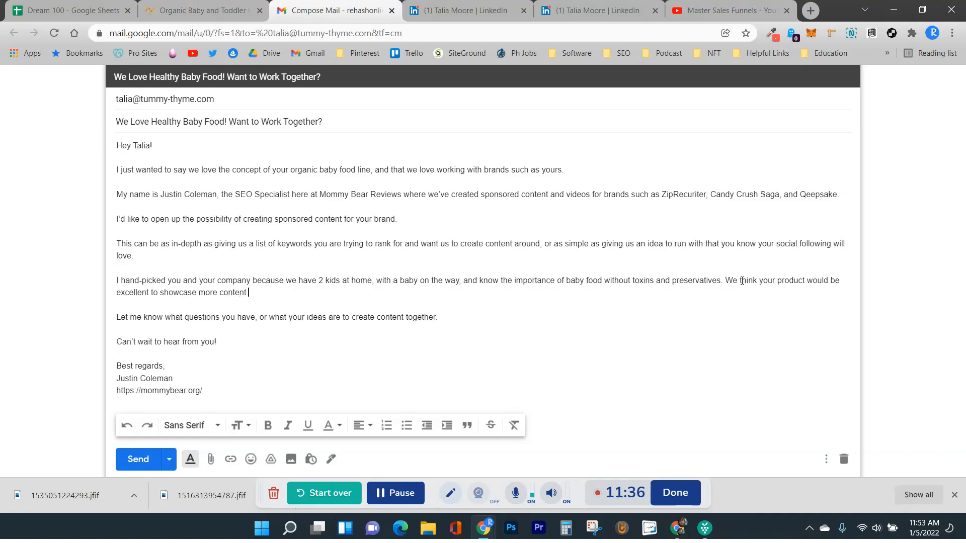
type("to our mo")
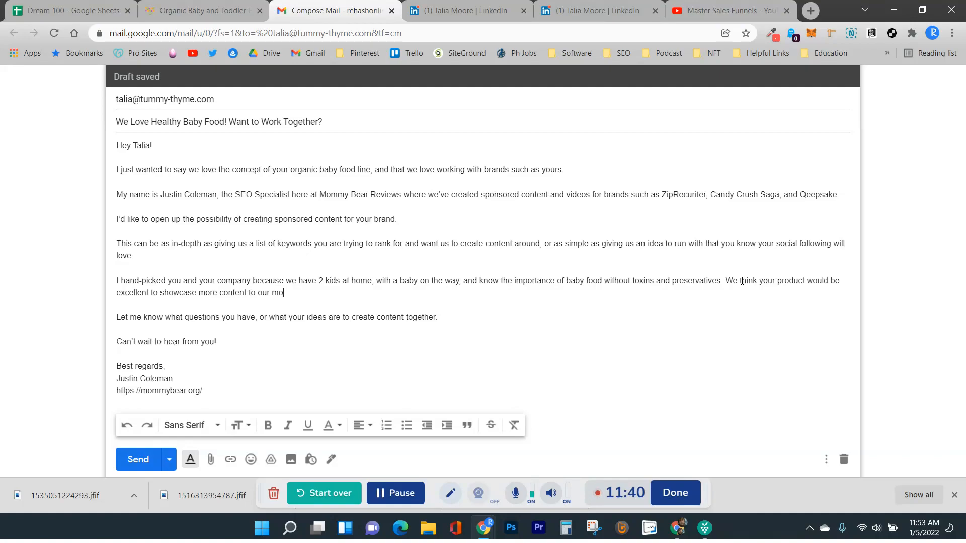
type("ms that read our blog.")
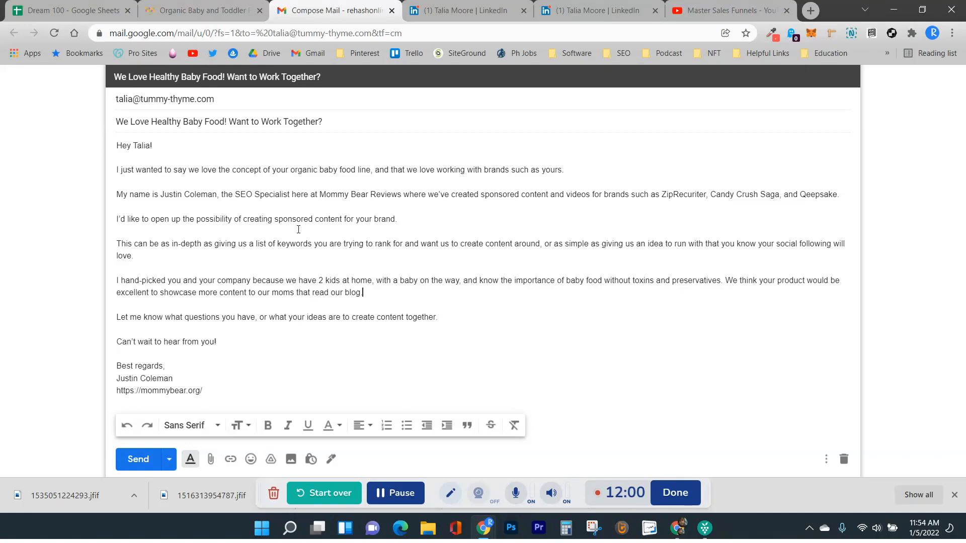
- Check the sender and recipient addresses of the outreach email and send it
left_click(244, 100)
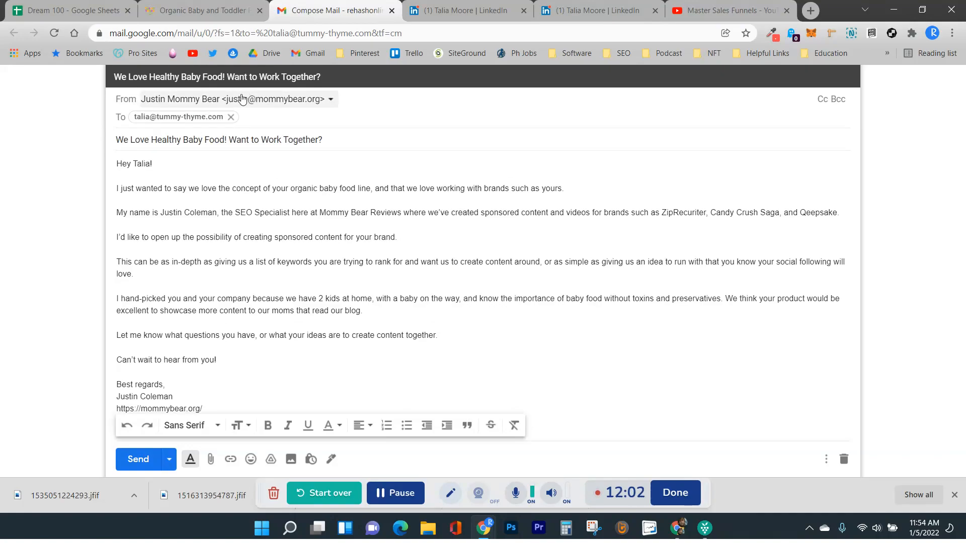
left_click(285, 276)
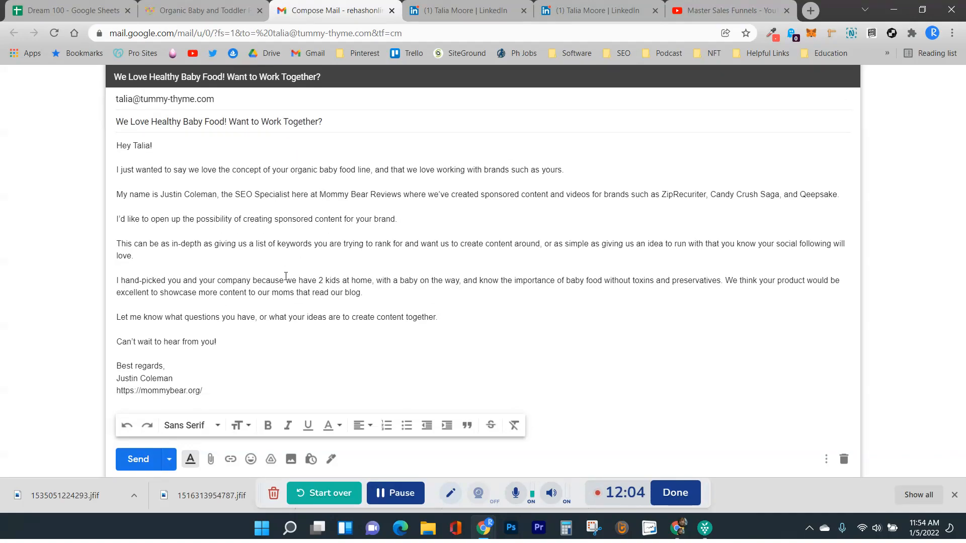
left_click(142, 458)
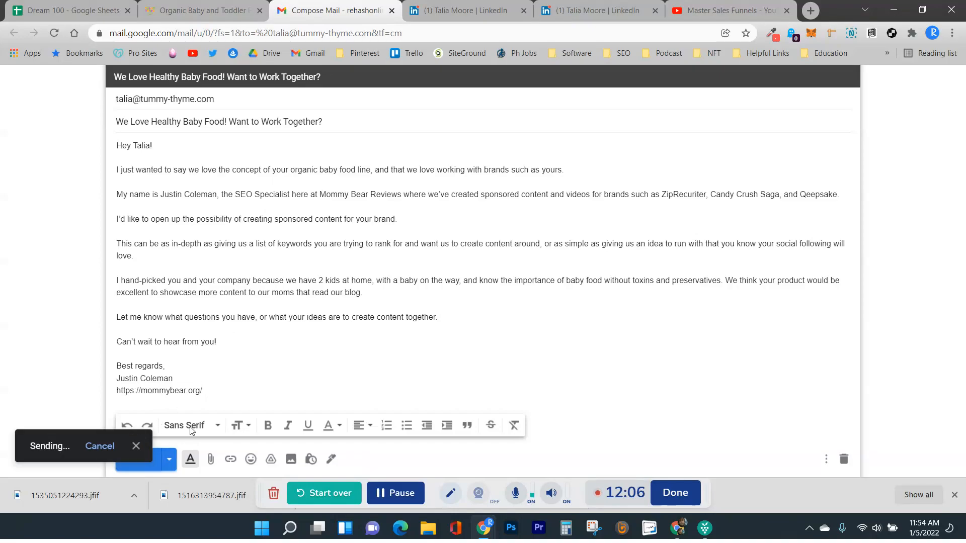